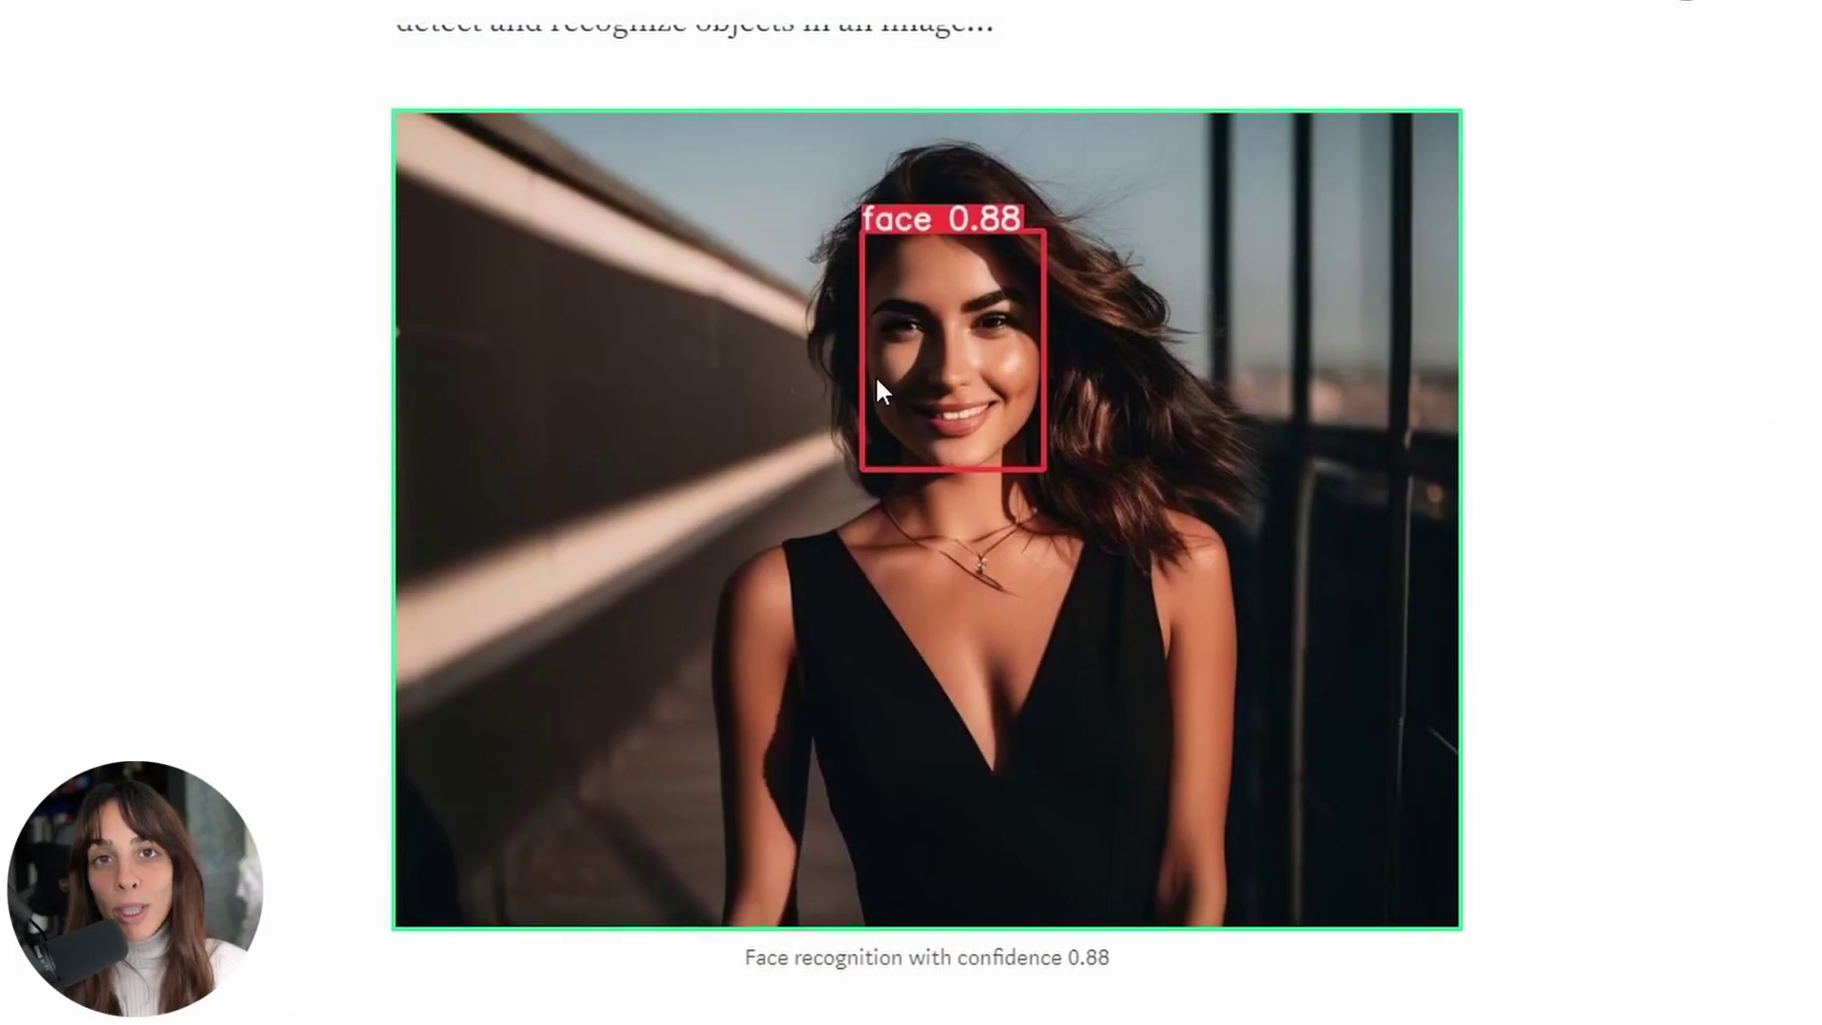
scroll(1096, 389, down, 1)
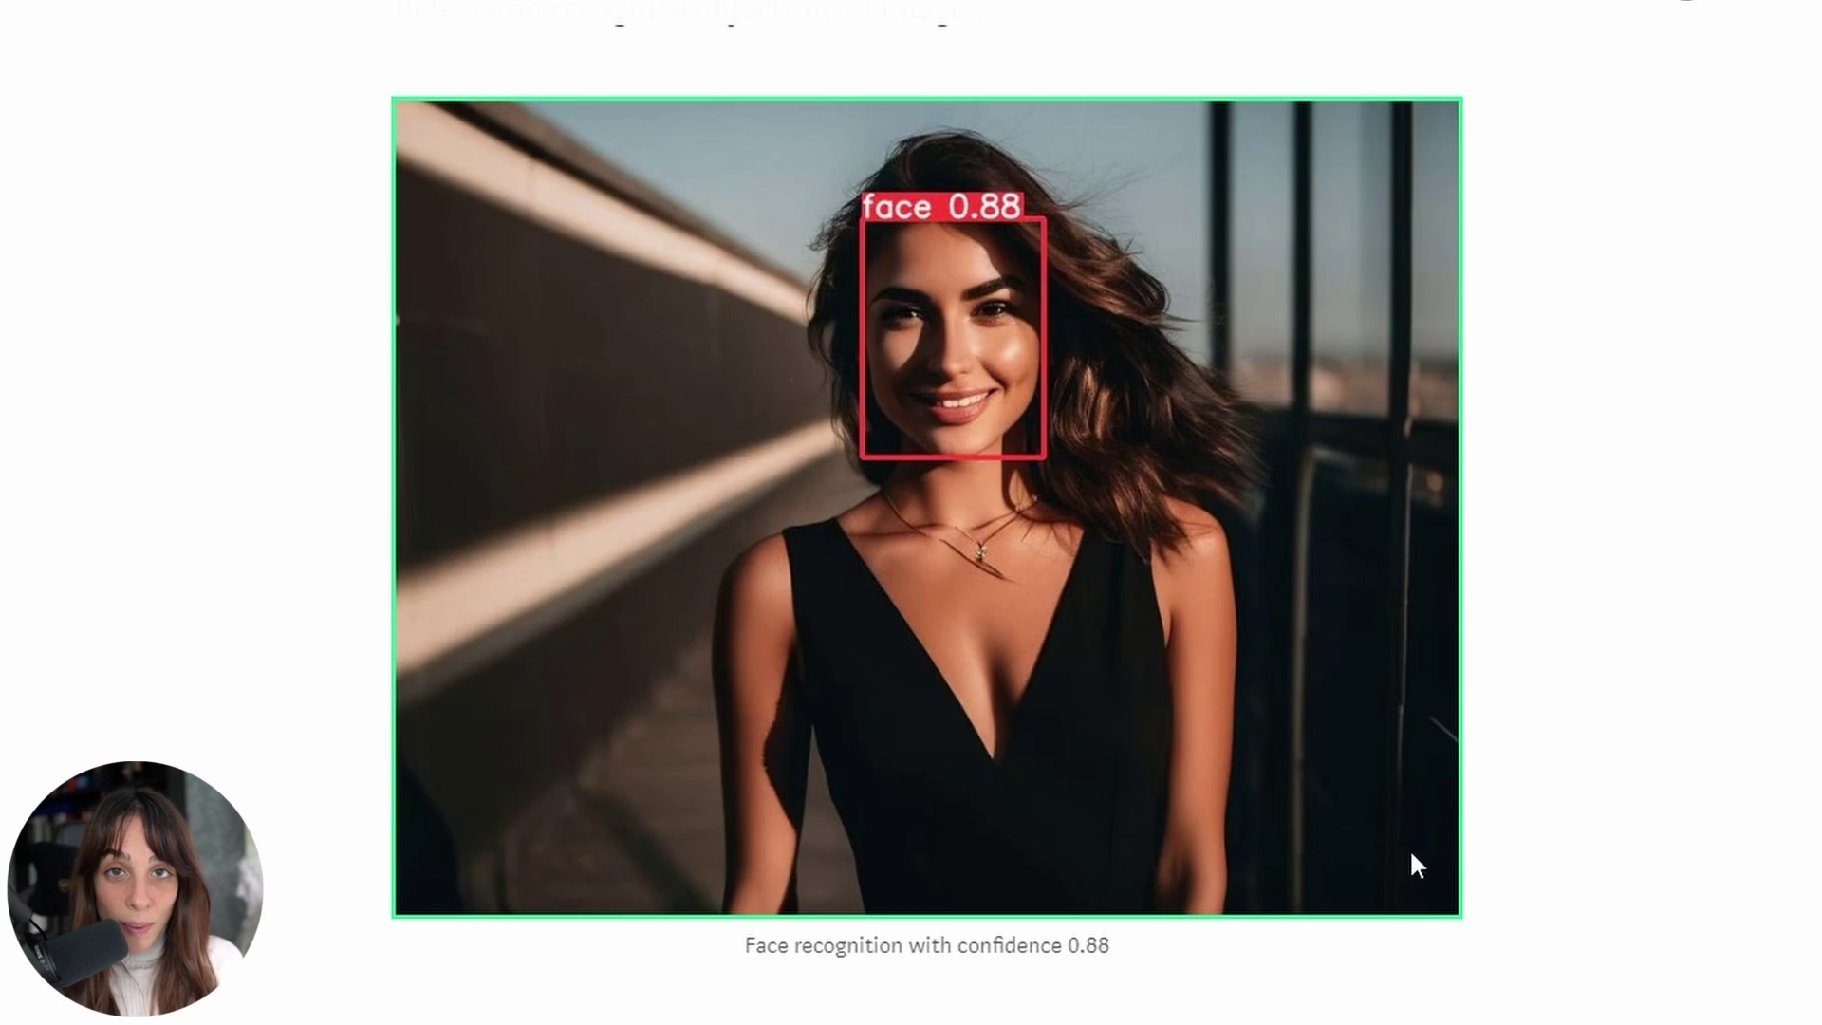
scroll(1403, 850, down, 4)
scroll(1057, 895, down, 7)
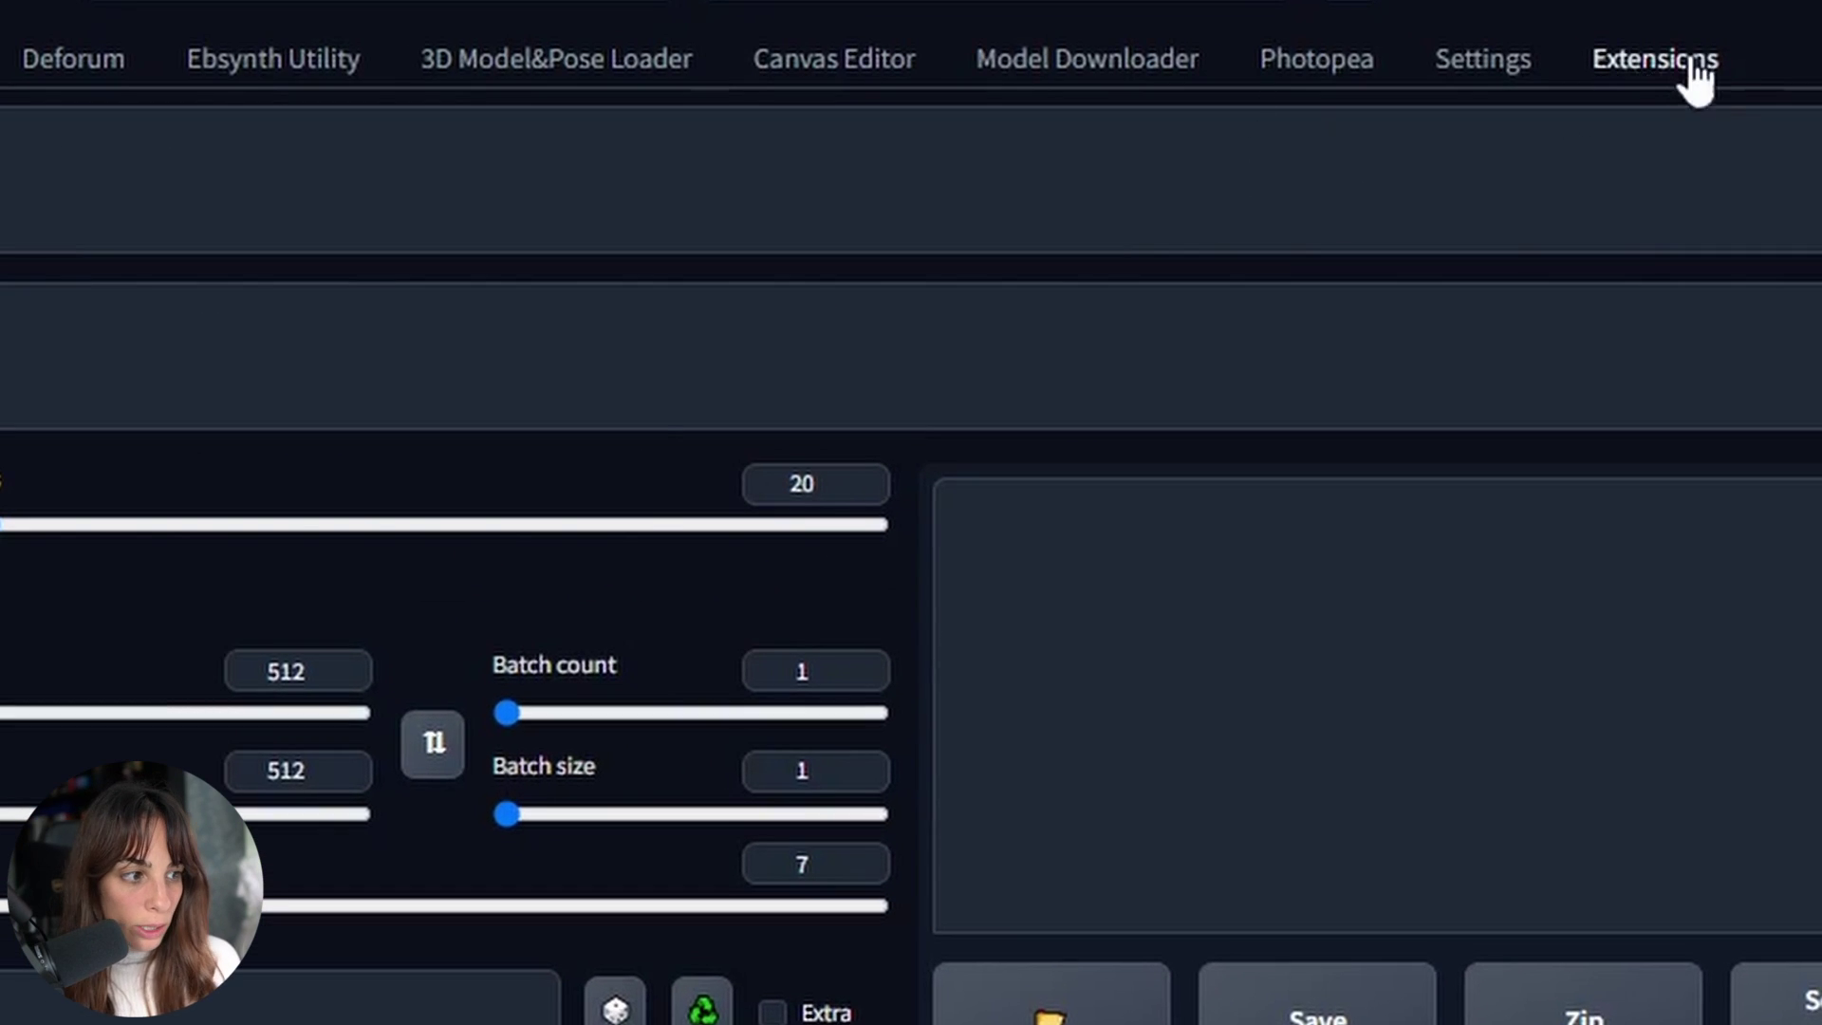
Load the list of available web UI extensions from the default extension index URL
click(1696, 76)
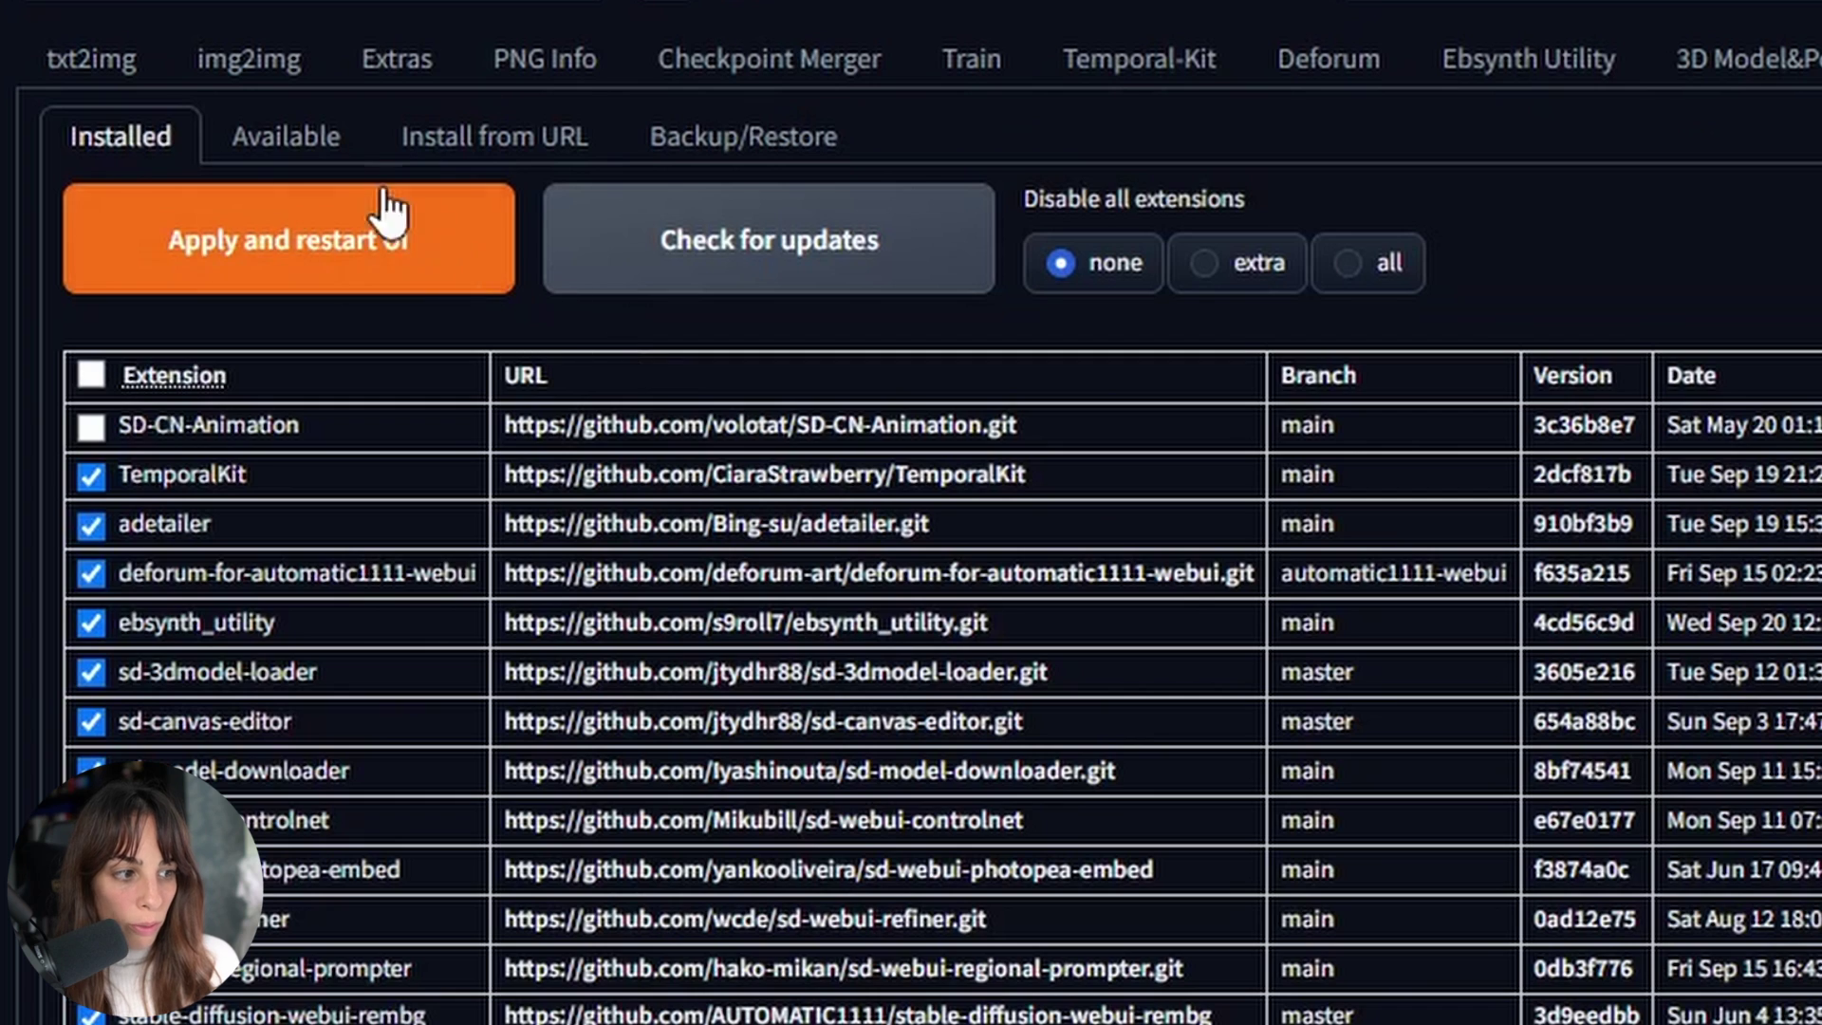
click(286, 138)
click(286, 237)
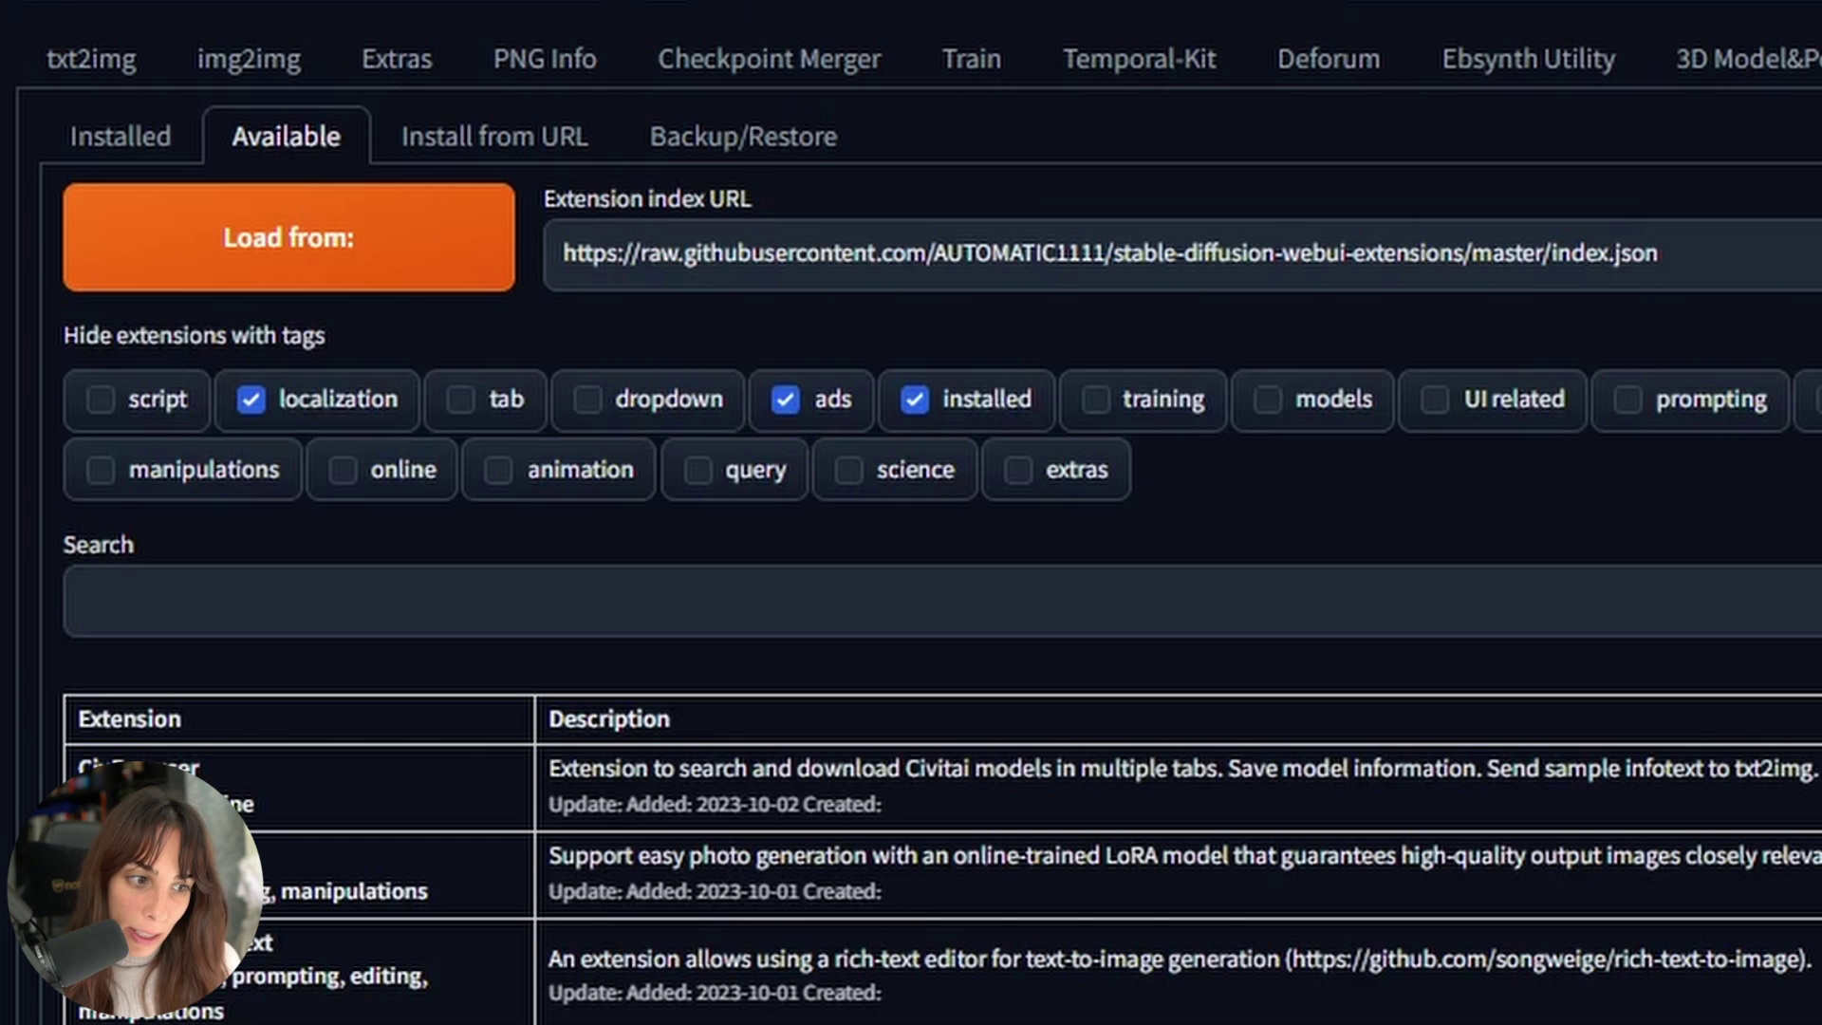
click(508, 157)
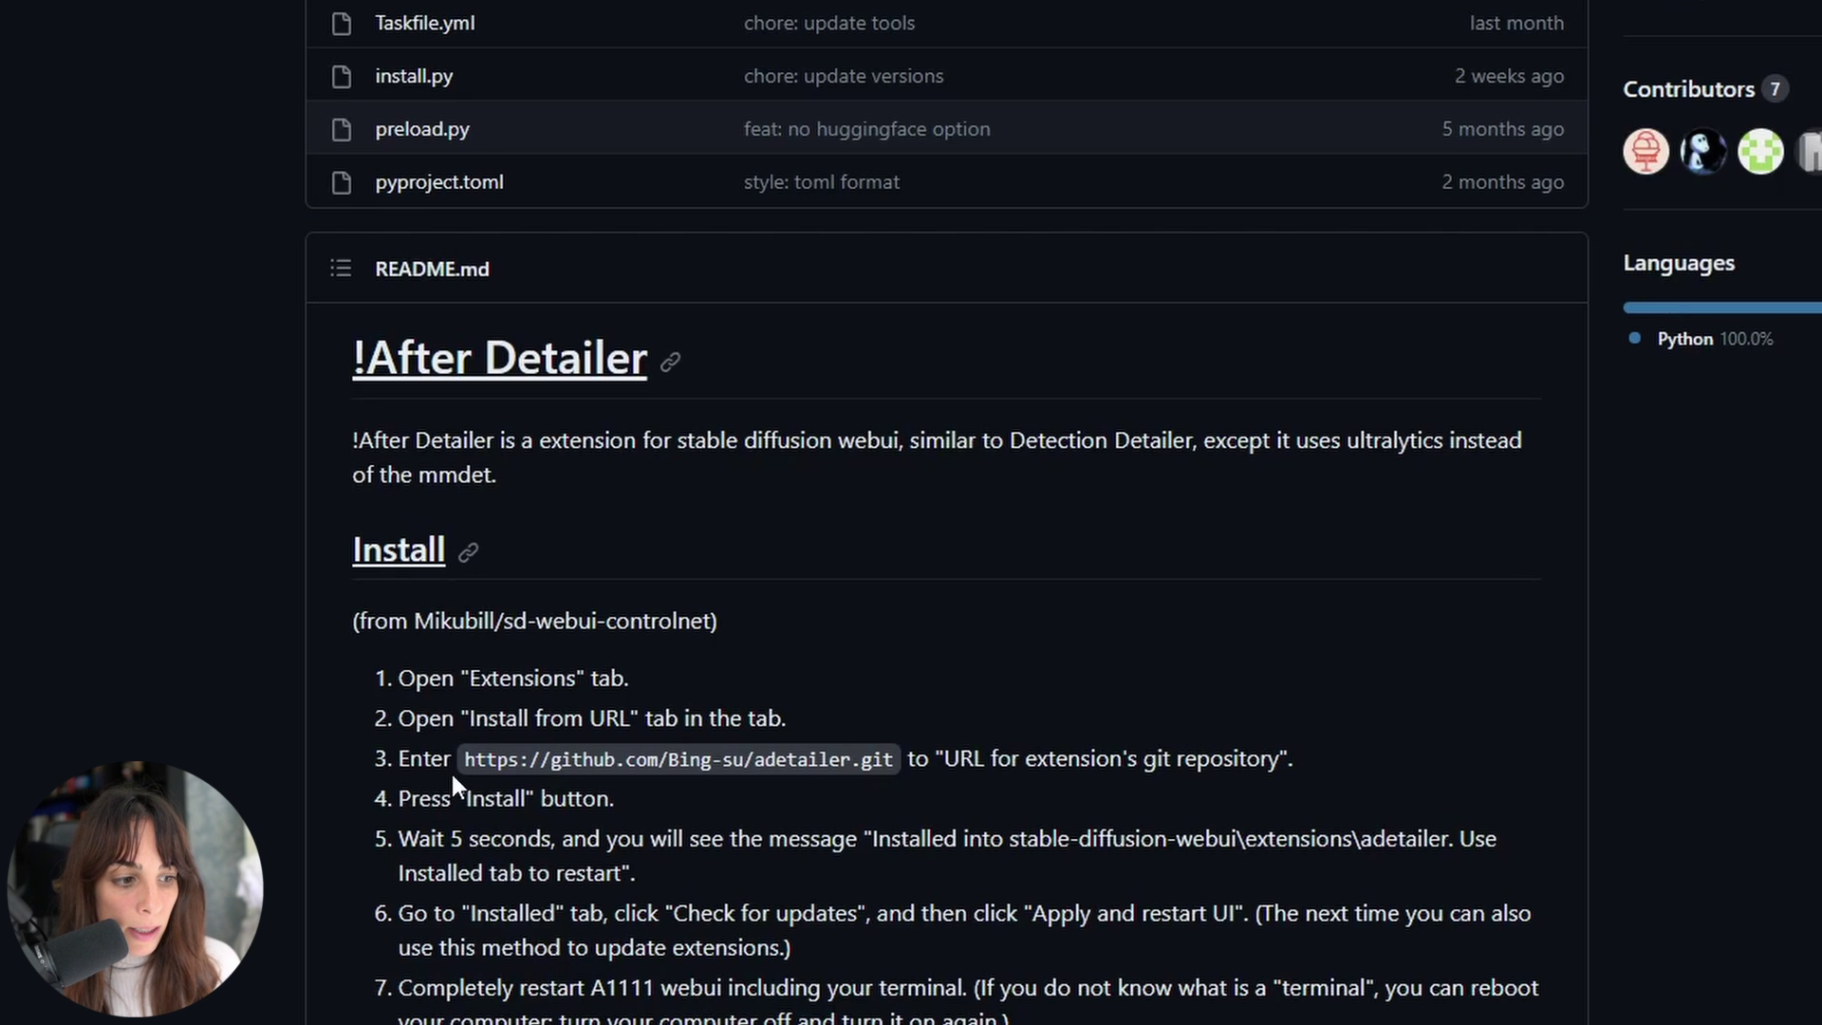
drag(463, 759, 848, 756)
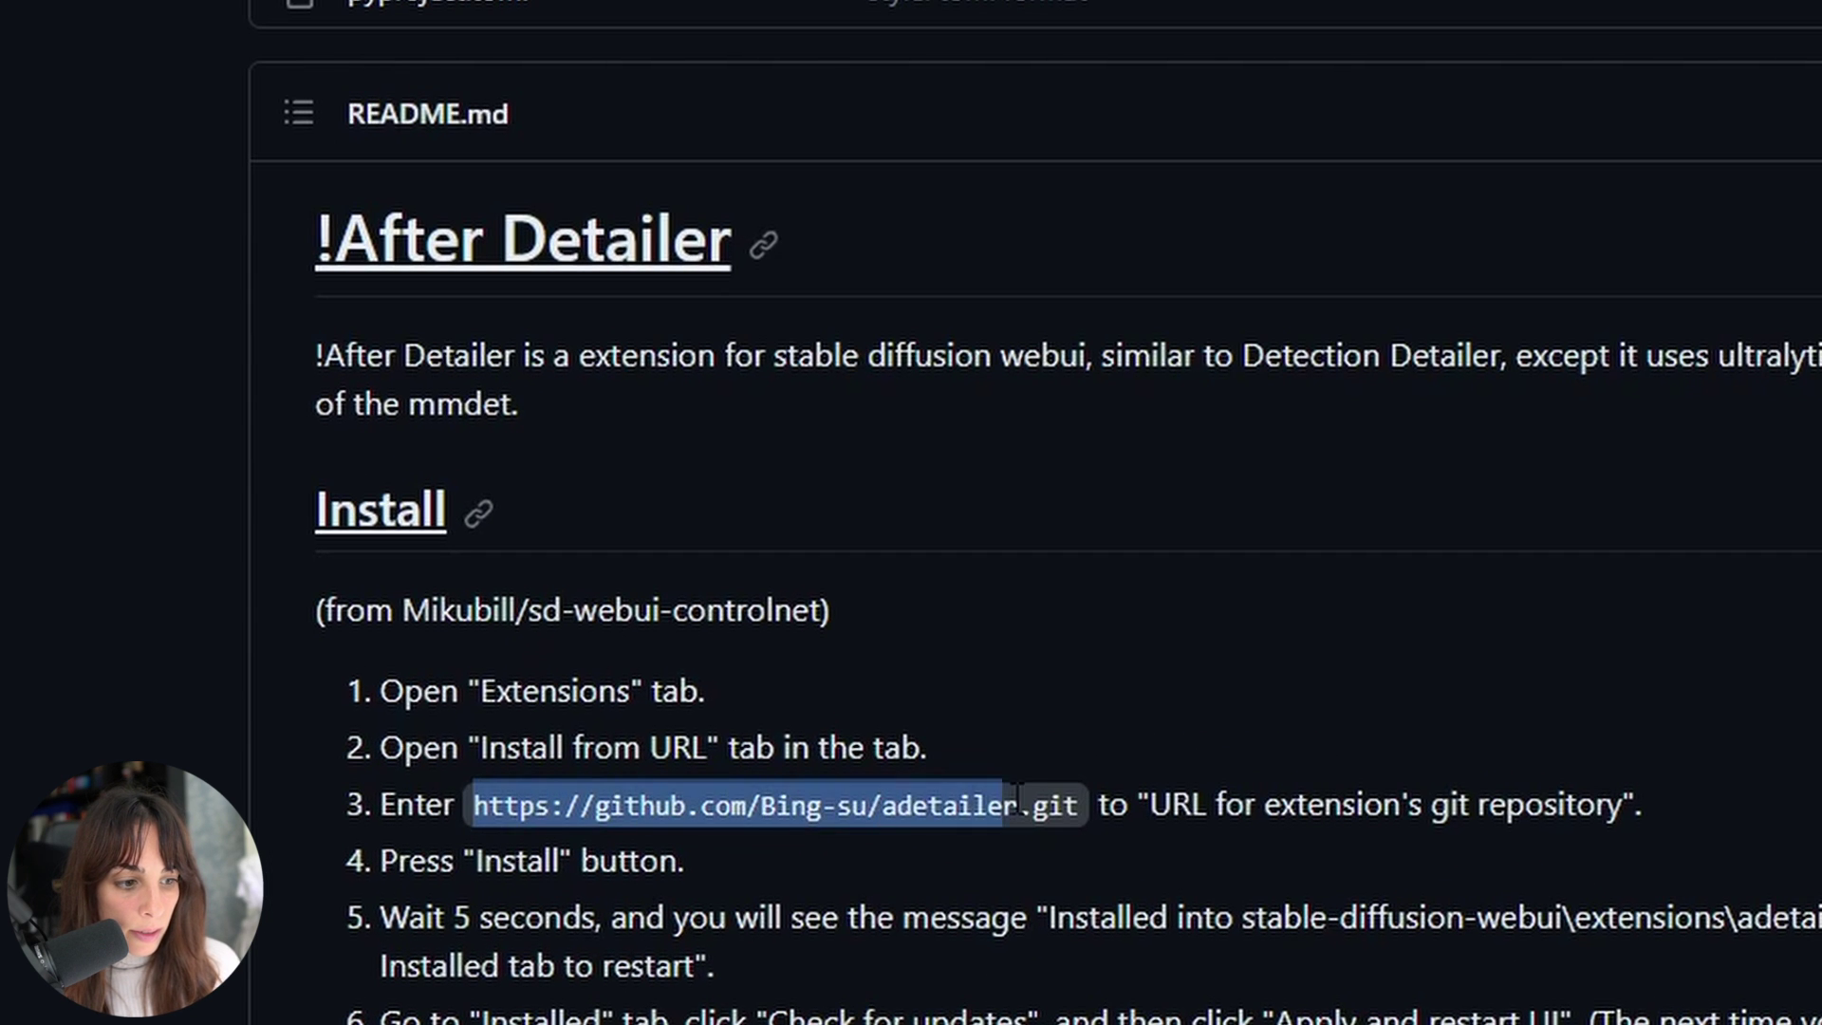
drag(1016, 798, 1081, 806)
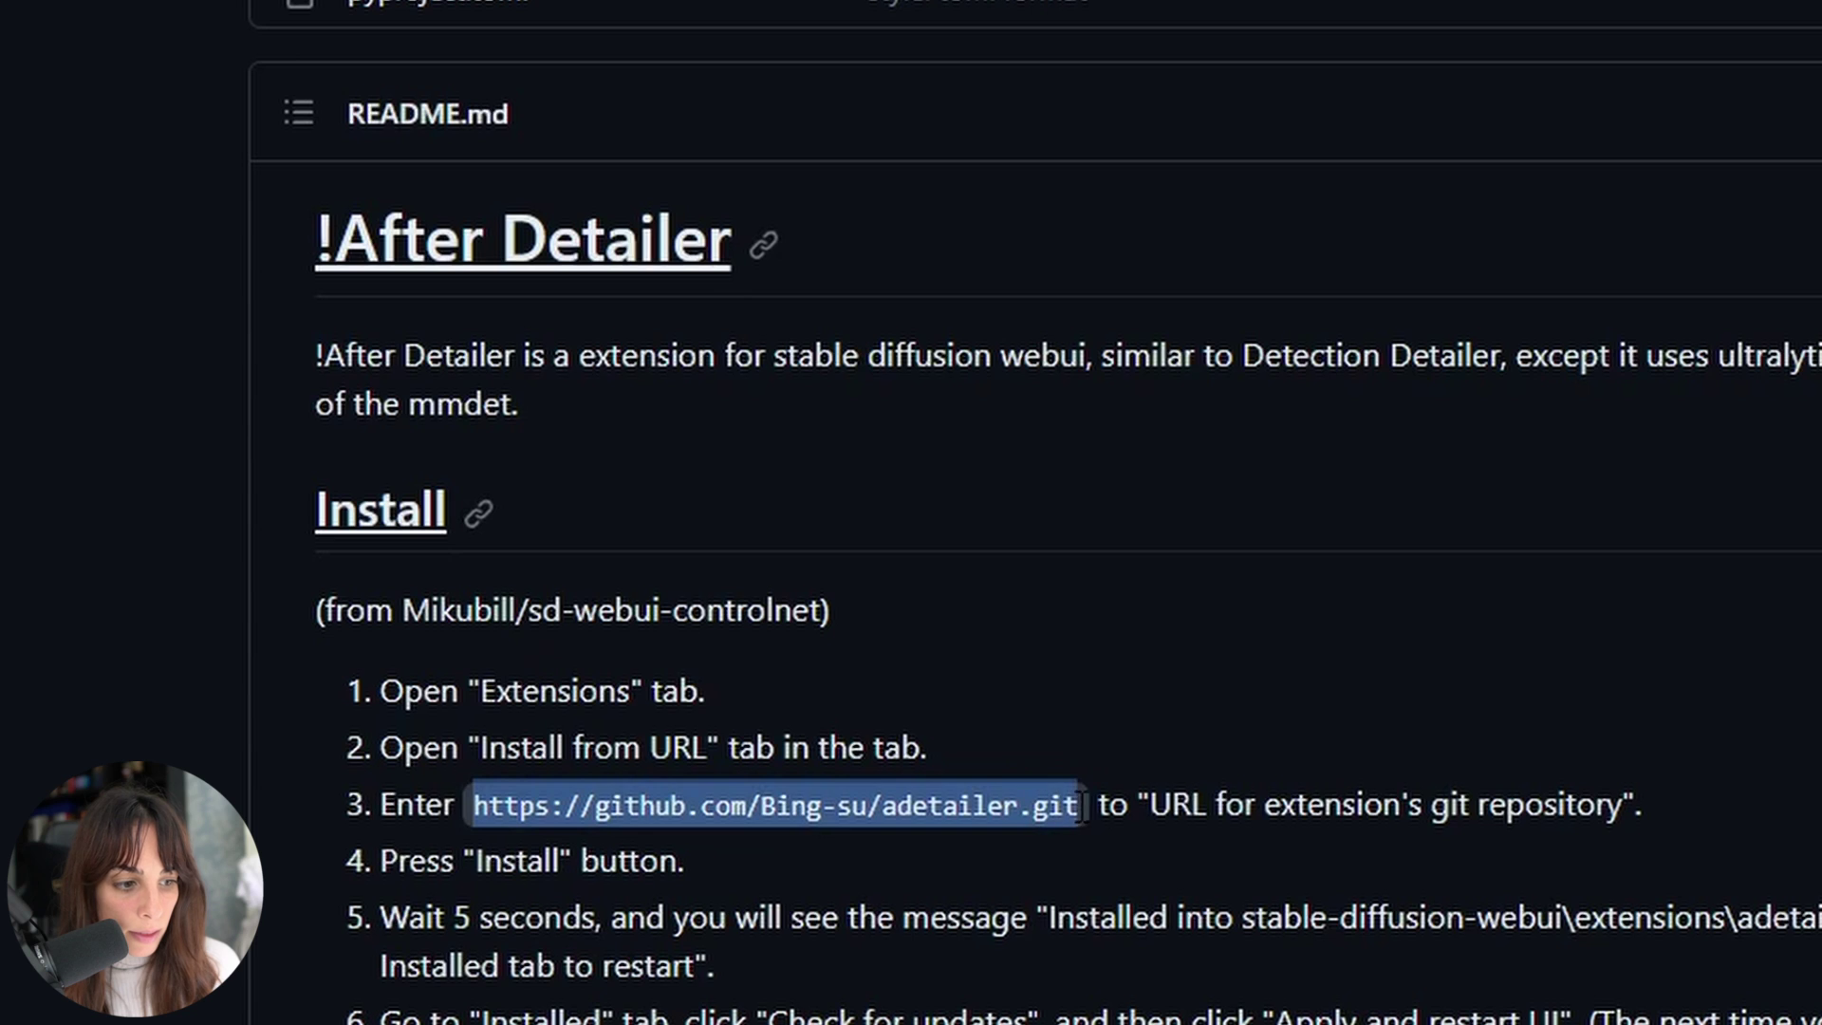
right_click(936, 817)
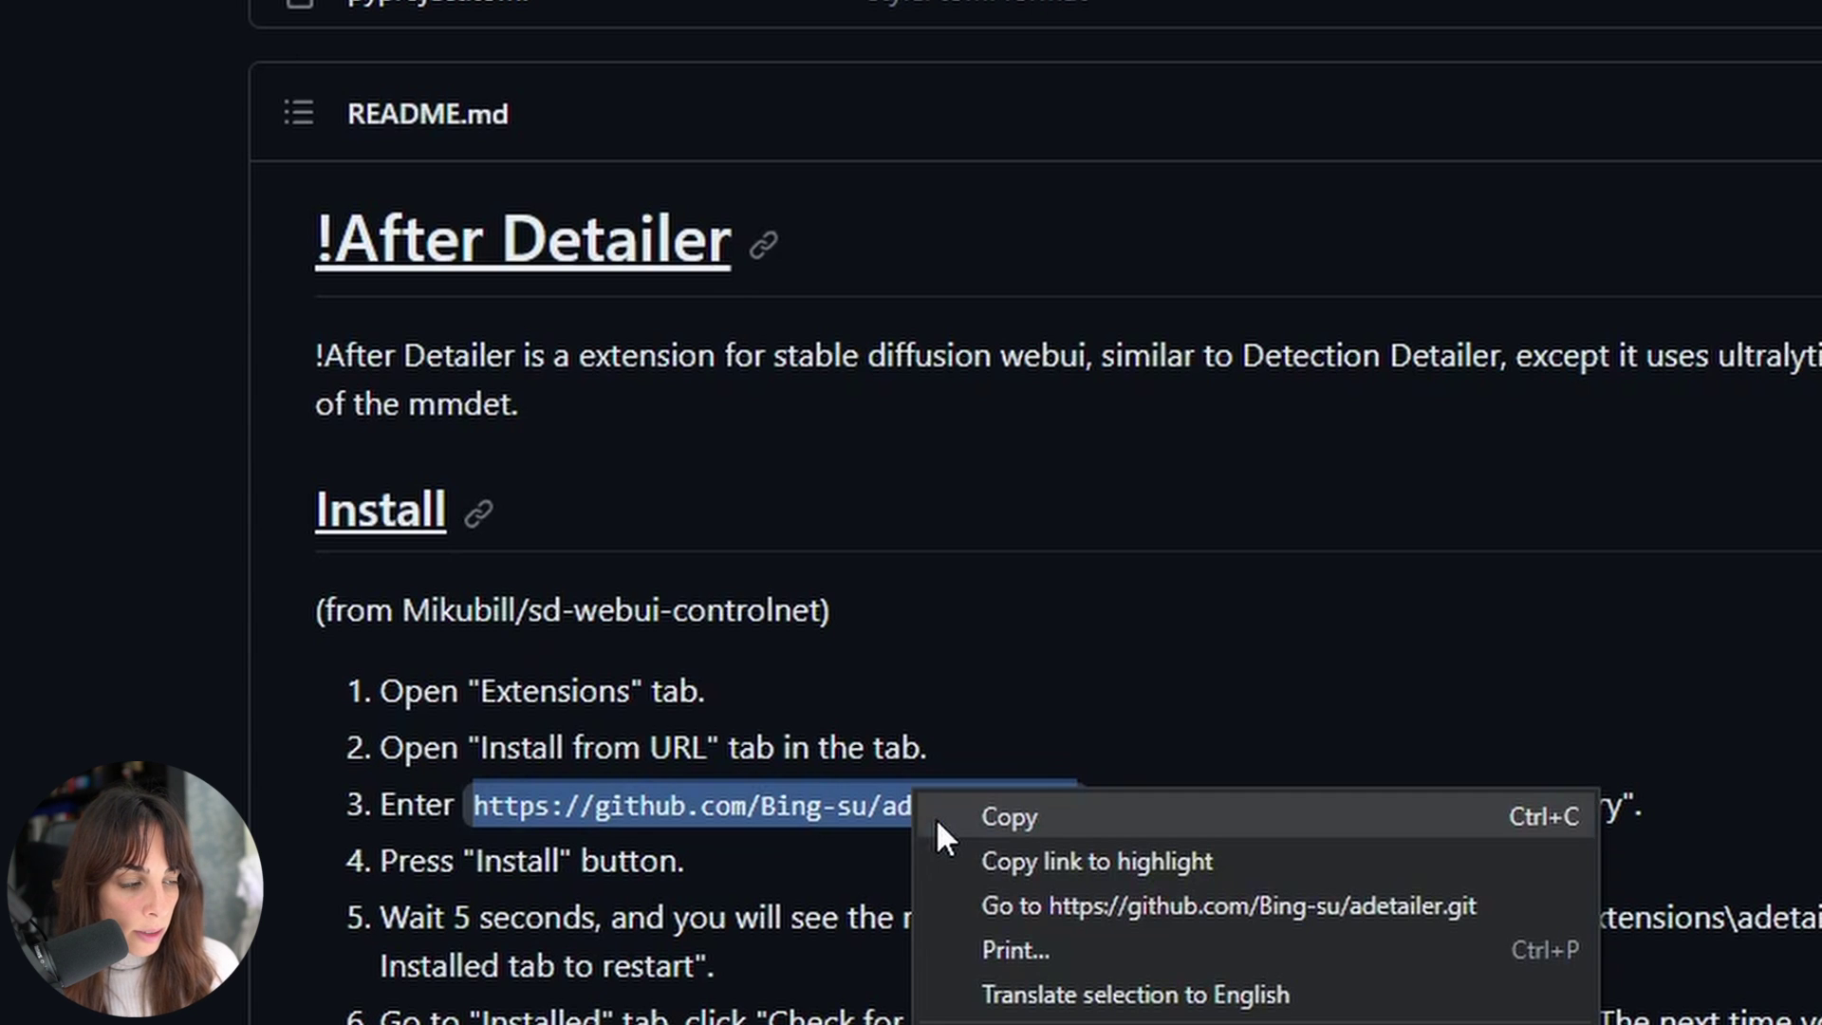
click(1067, 818)
key(ctrl+Tab)
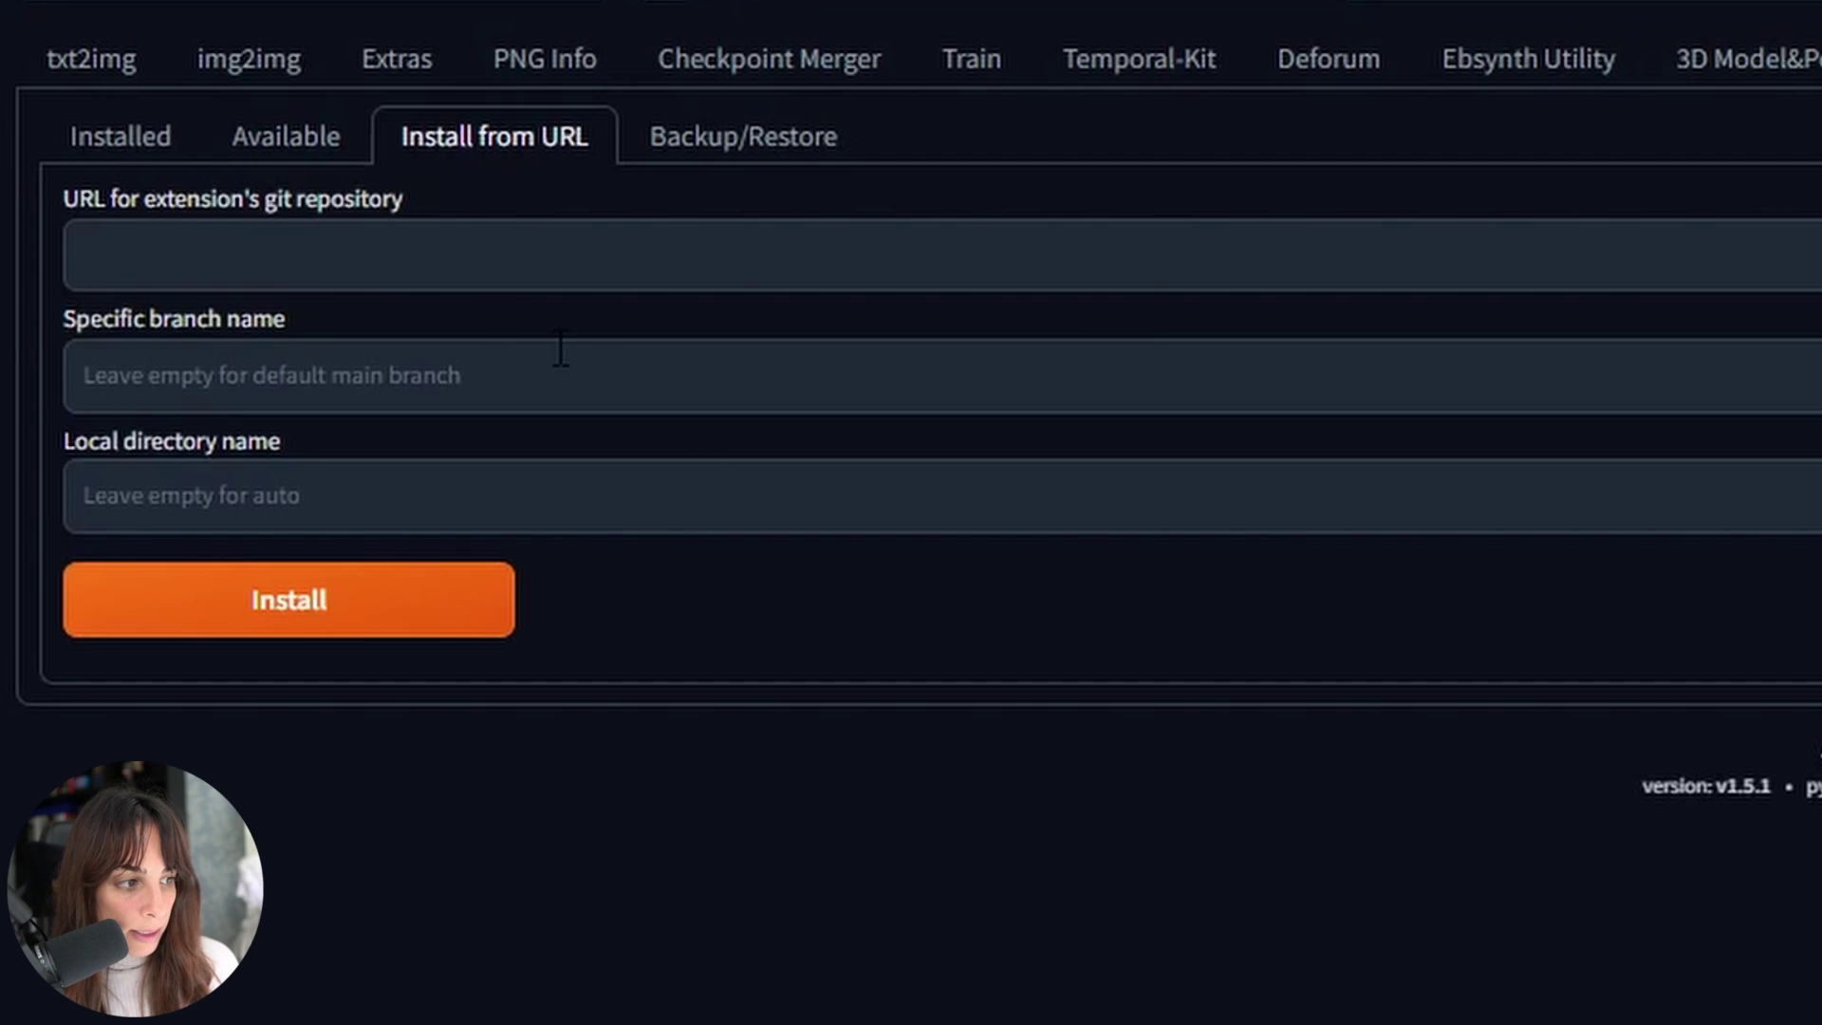
click(370, 262)
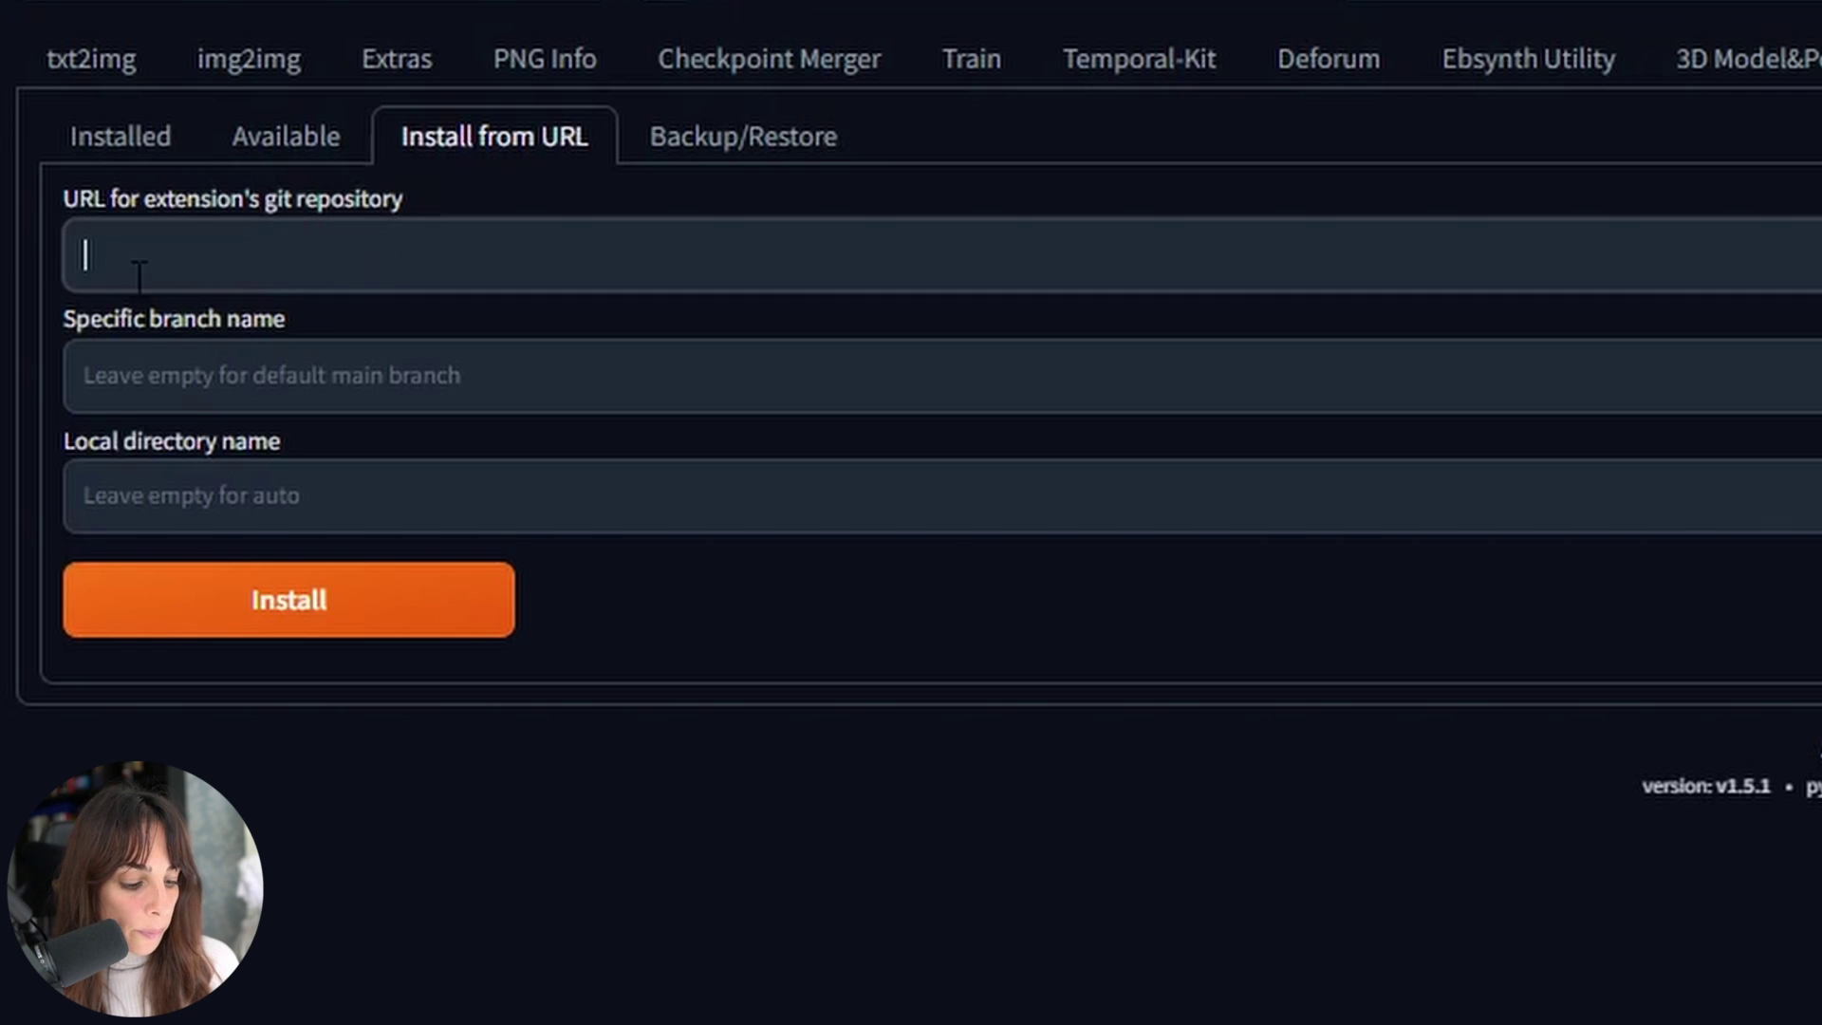
key(ctrl+v)
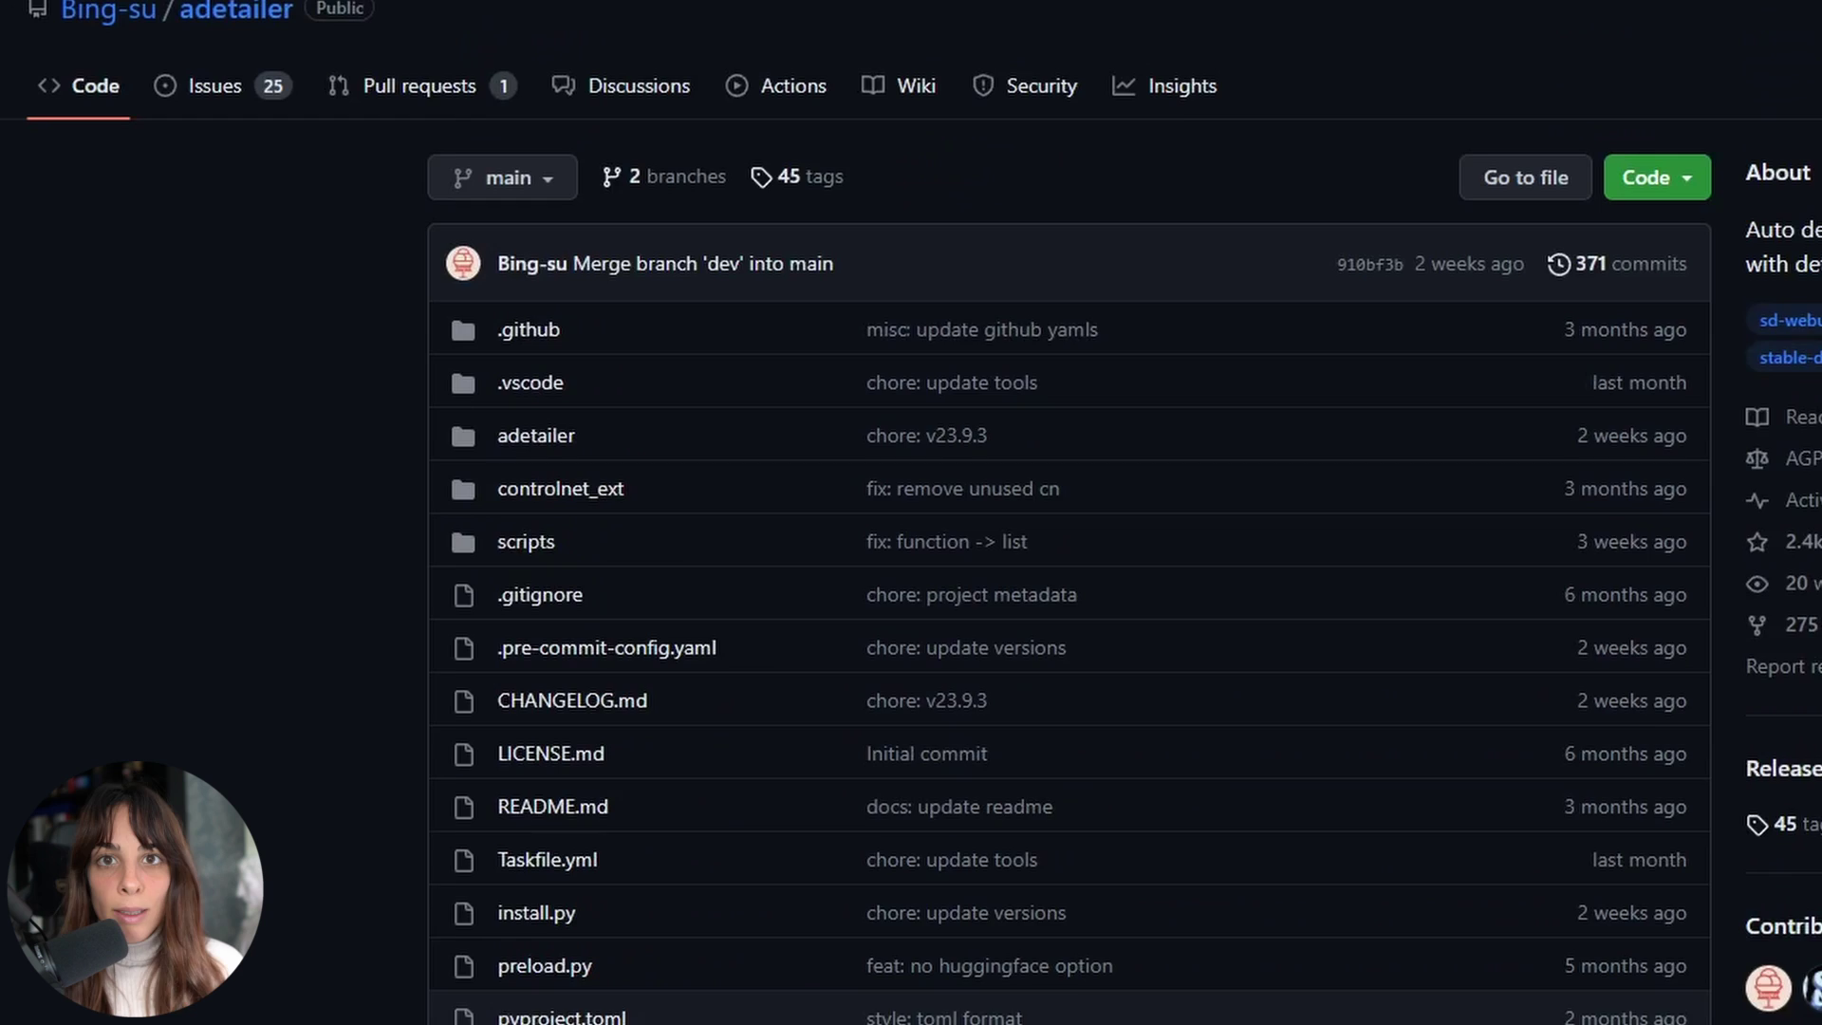
Look through the adetailer repository's installation notes and options tables on GitHub, and open its issues
scroll(1302, 806, up, 2)
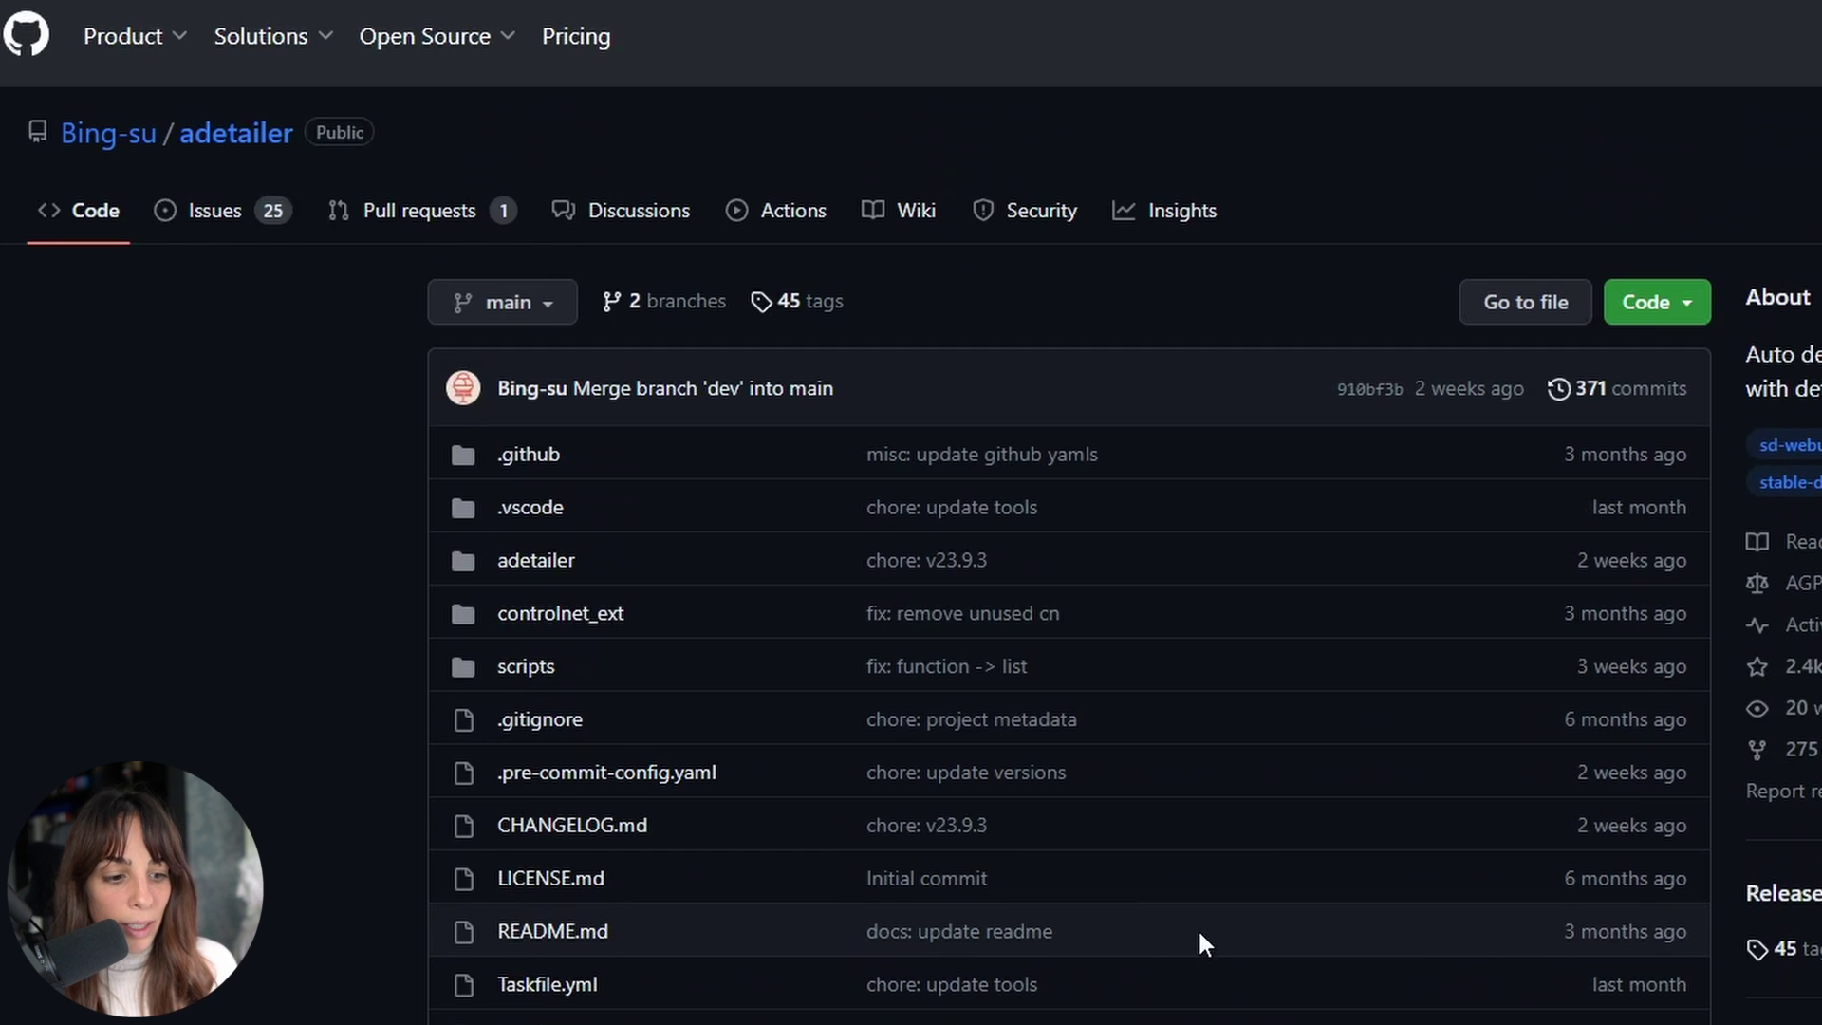
scroll(1199, 981, down, 4)
scroll(1199, 984, down, 4)
scroll(1069, 513, down, 16)
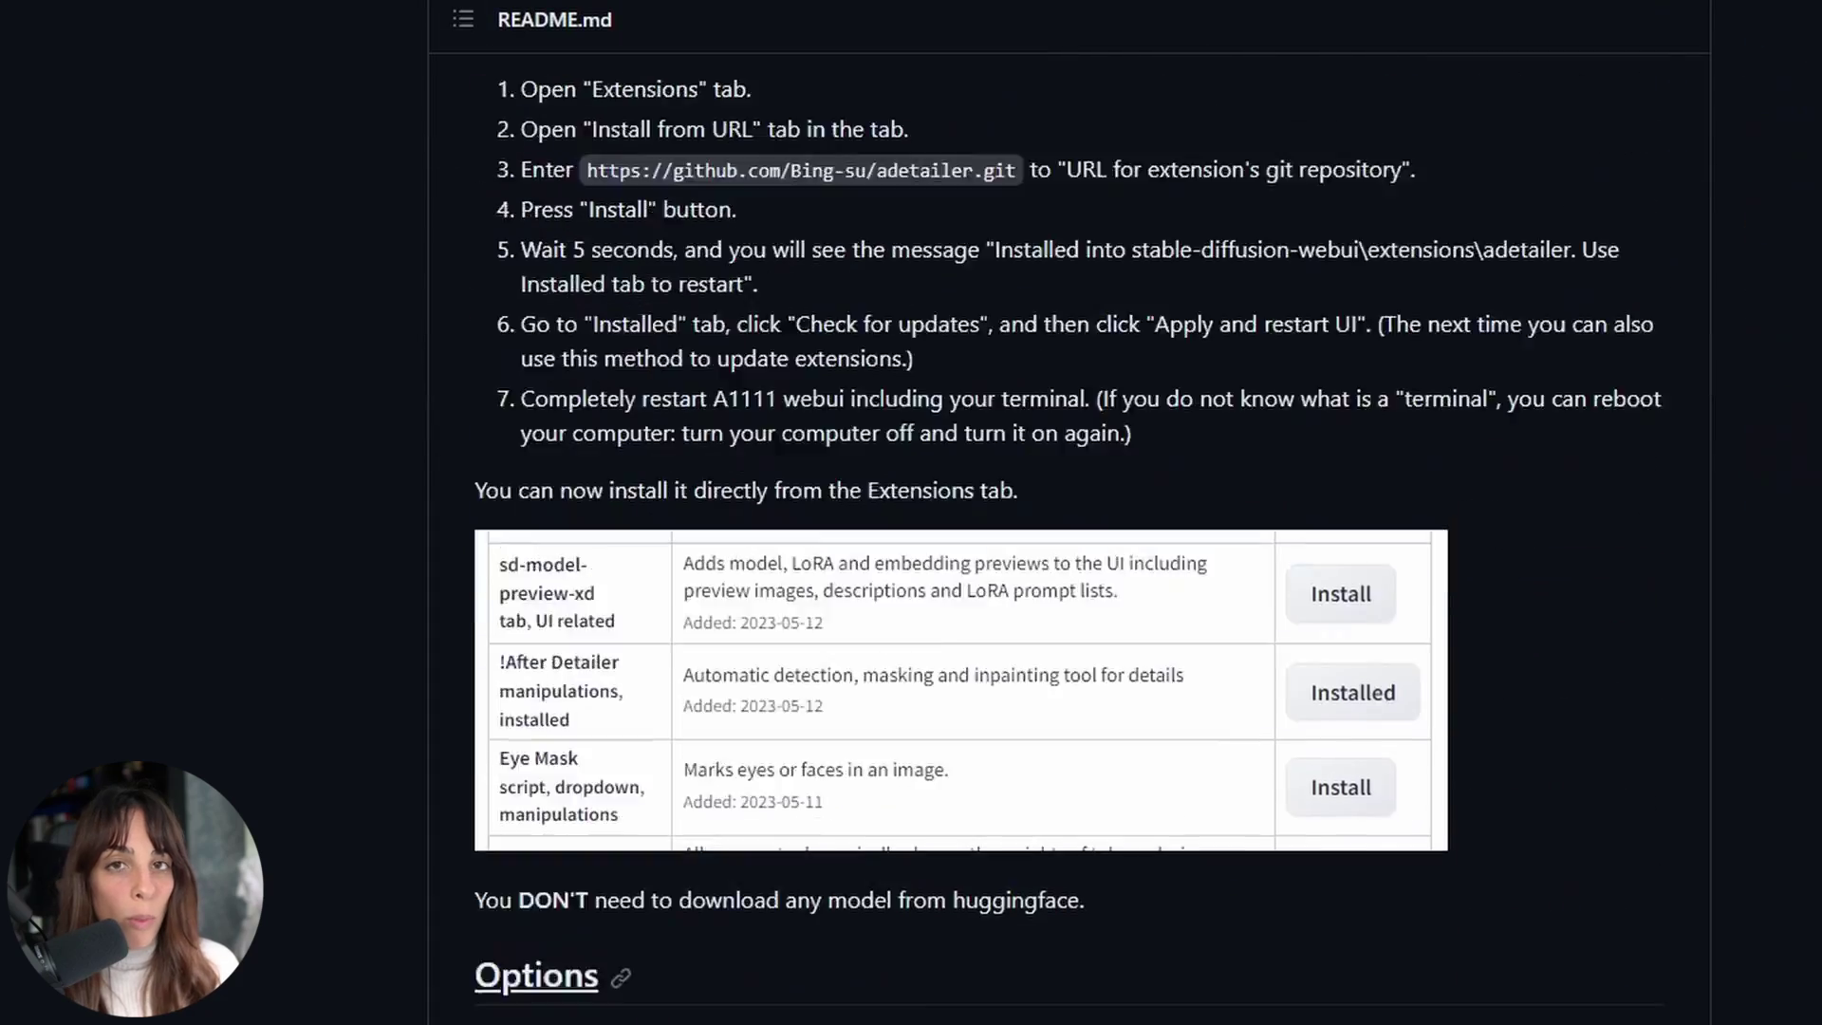
scroll(1069, 513, down, 4)
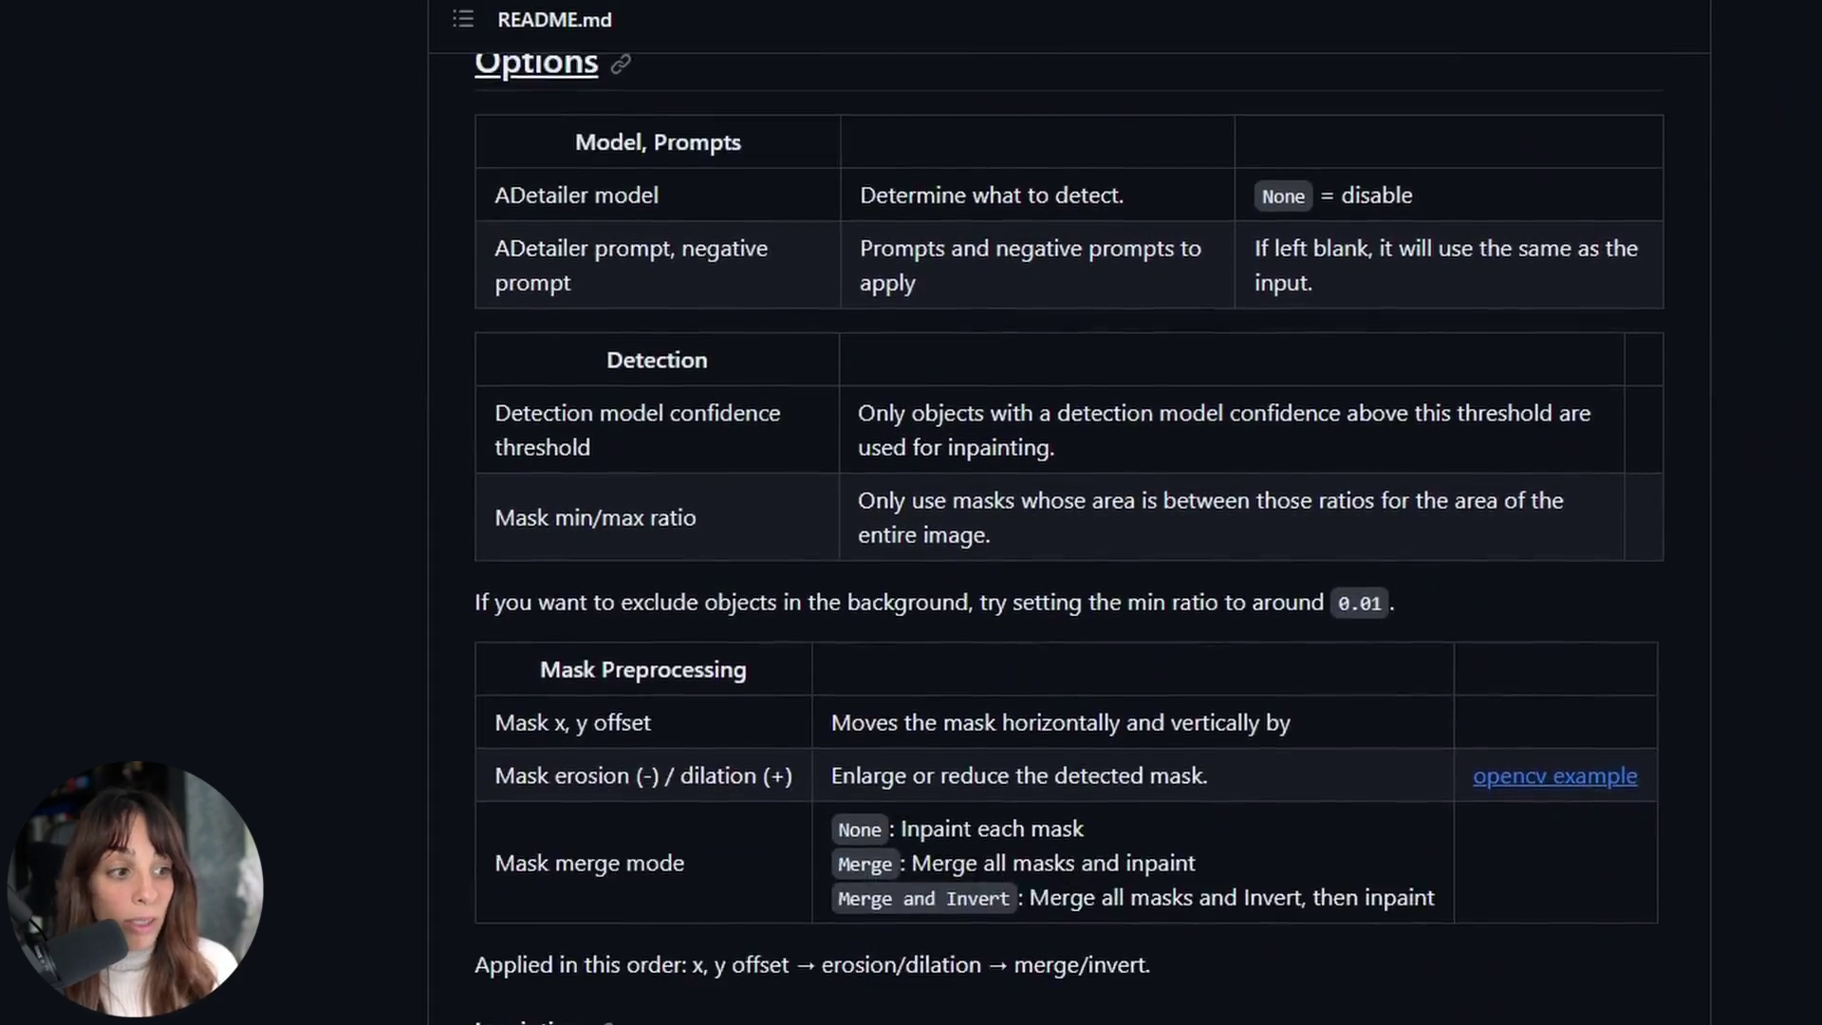
scroll(1069, 513, up, 2)
scroll(1069, 513, up, 20)
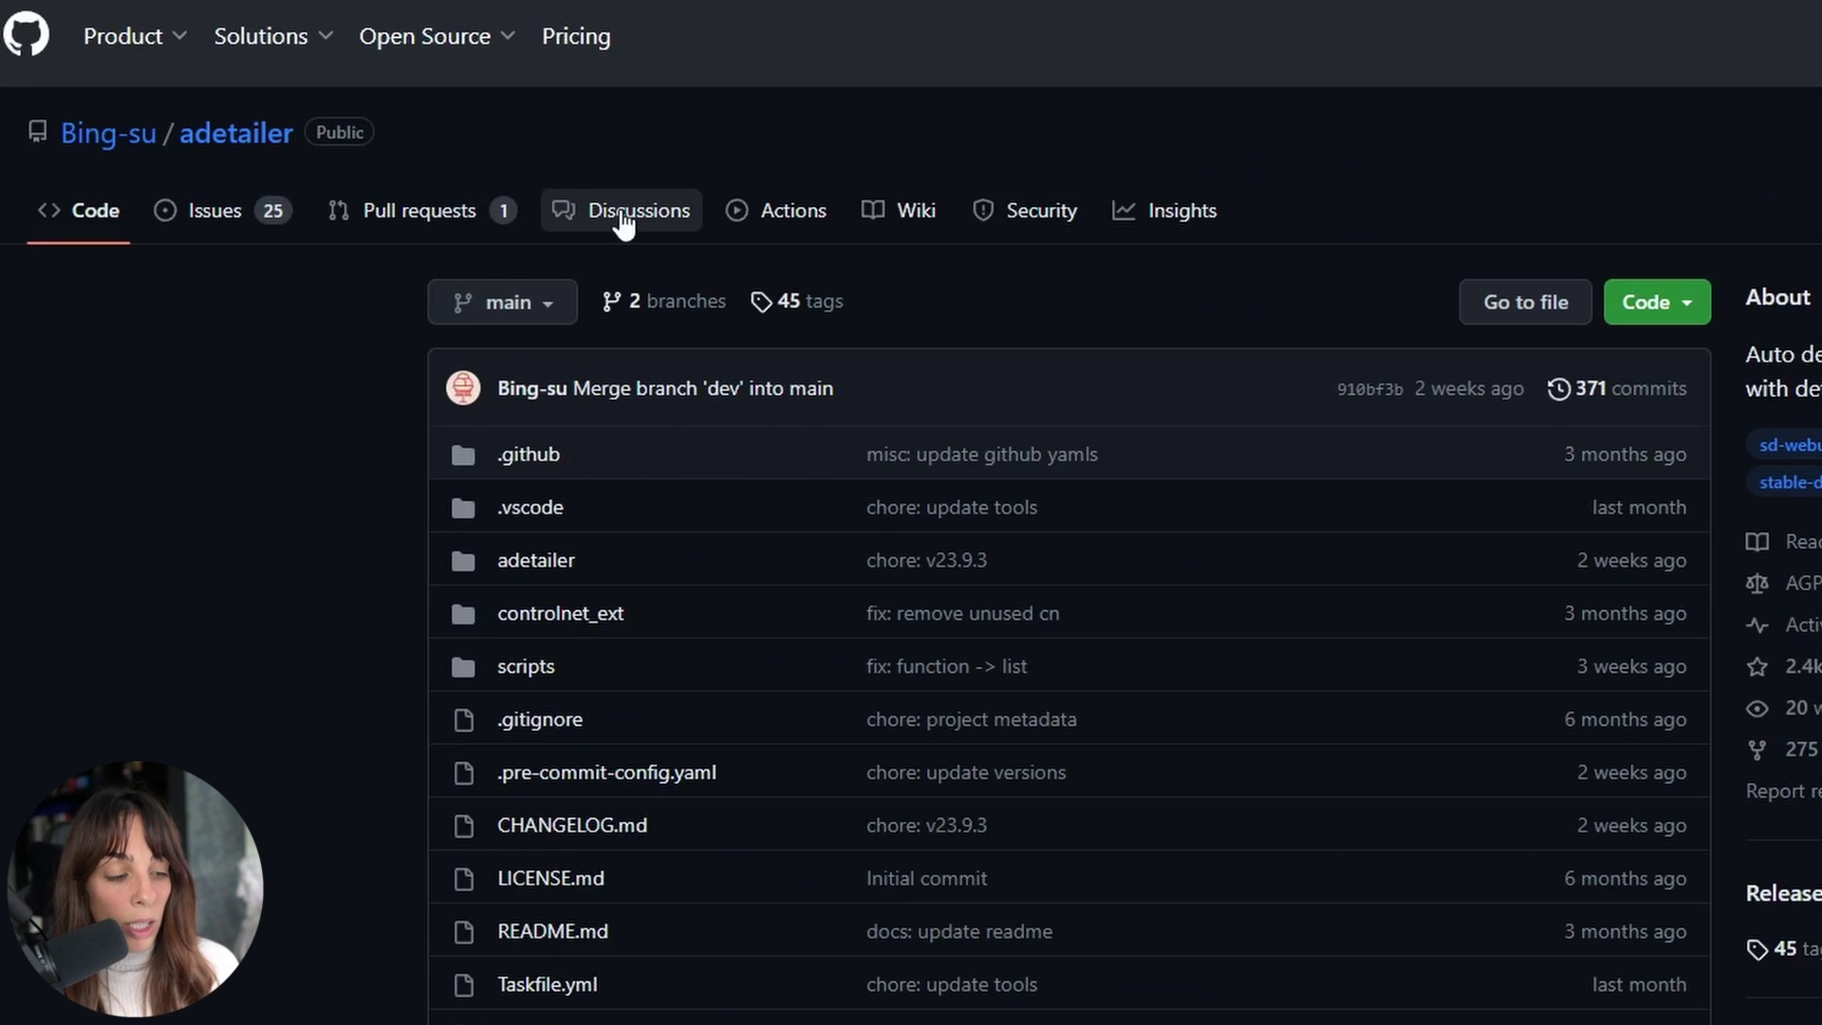
click(285, 212)
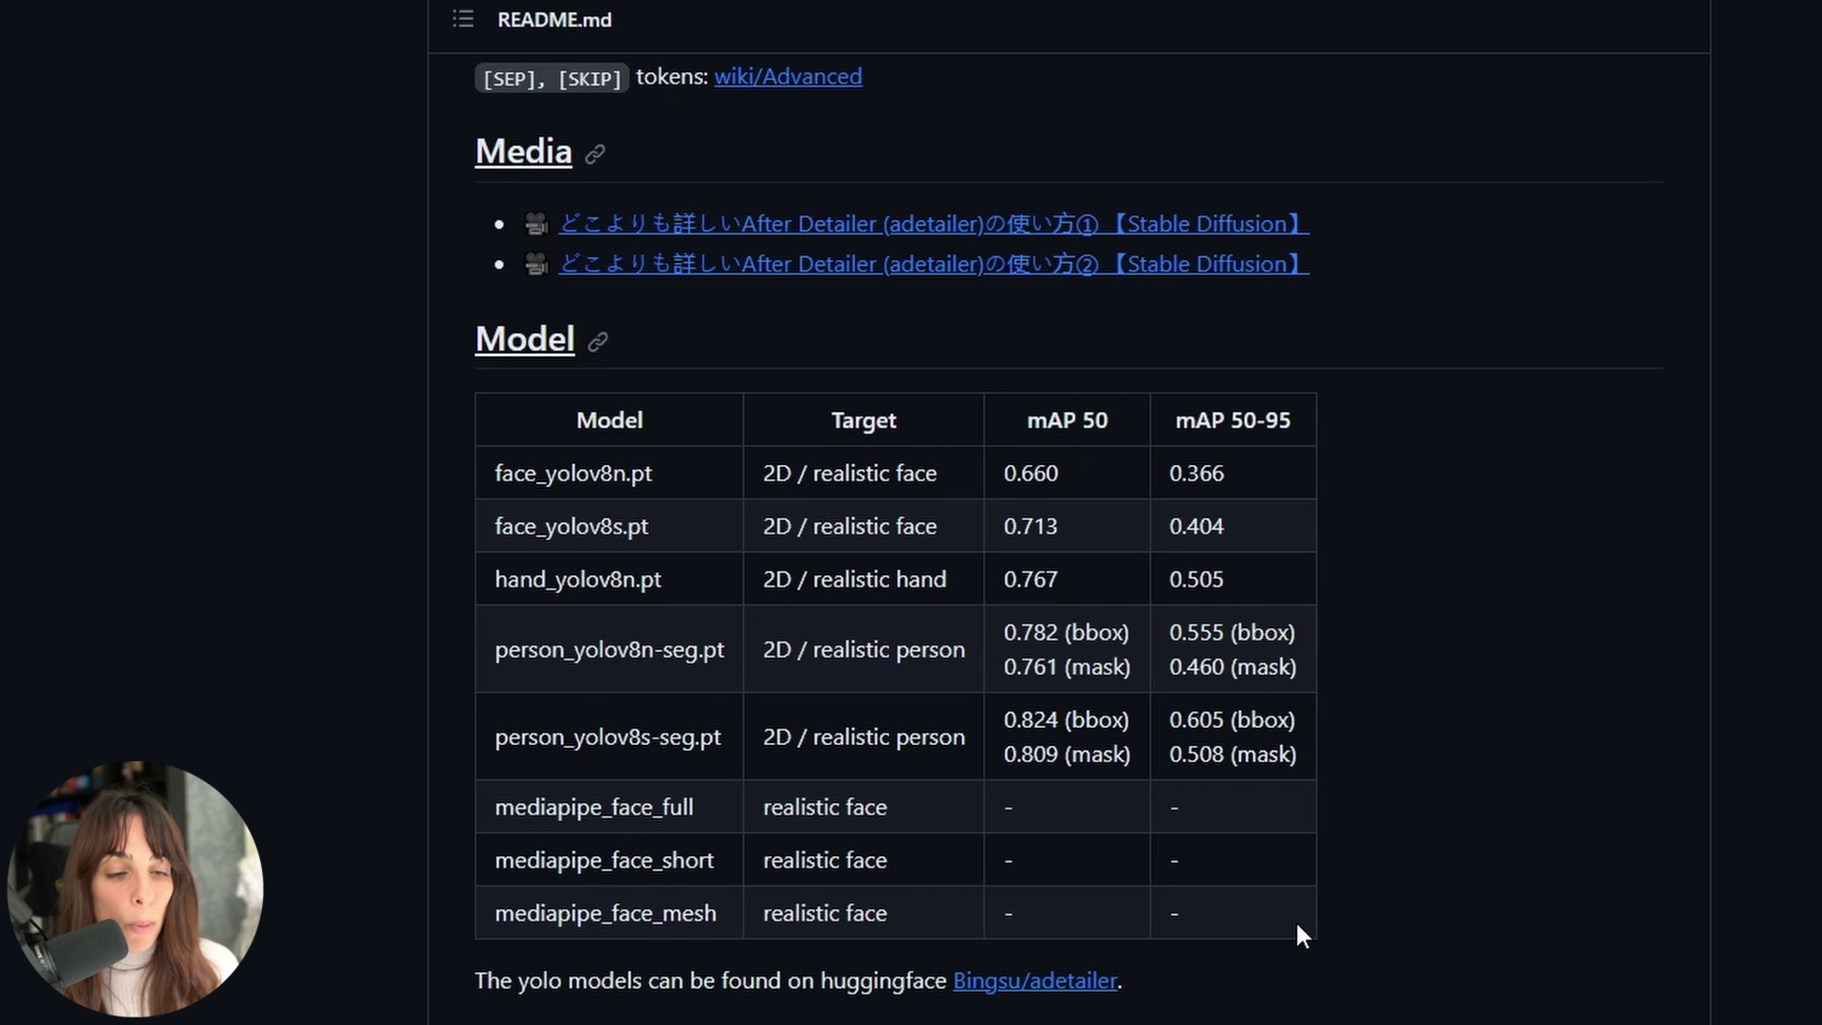
Examine the README's detection model table and the webui/models/adetailer folder path given for additional models
scroll(1296, 929, down, 1)
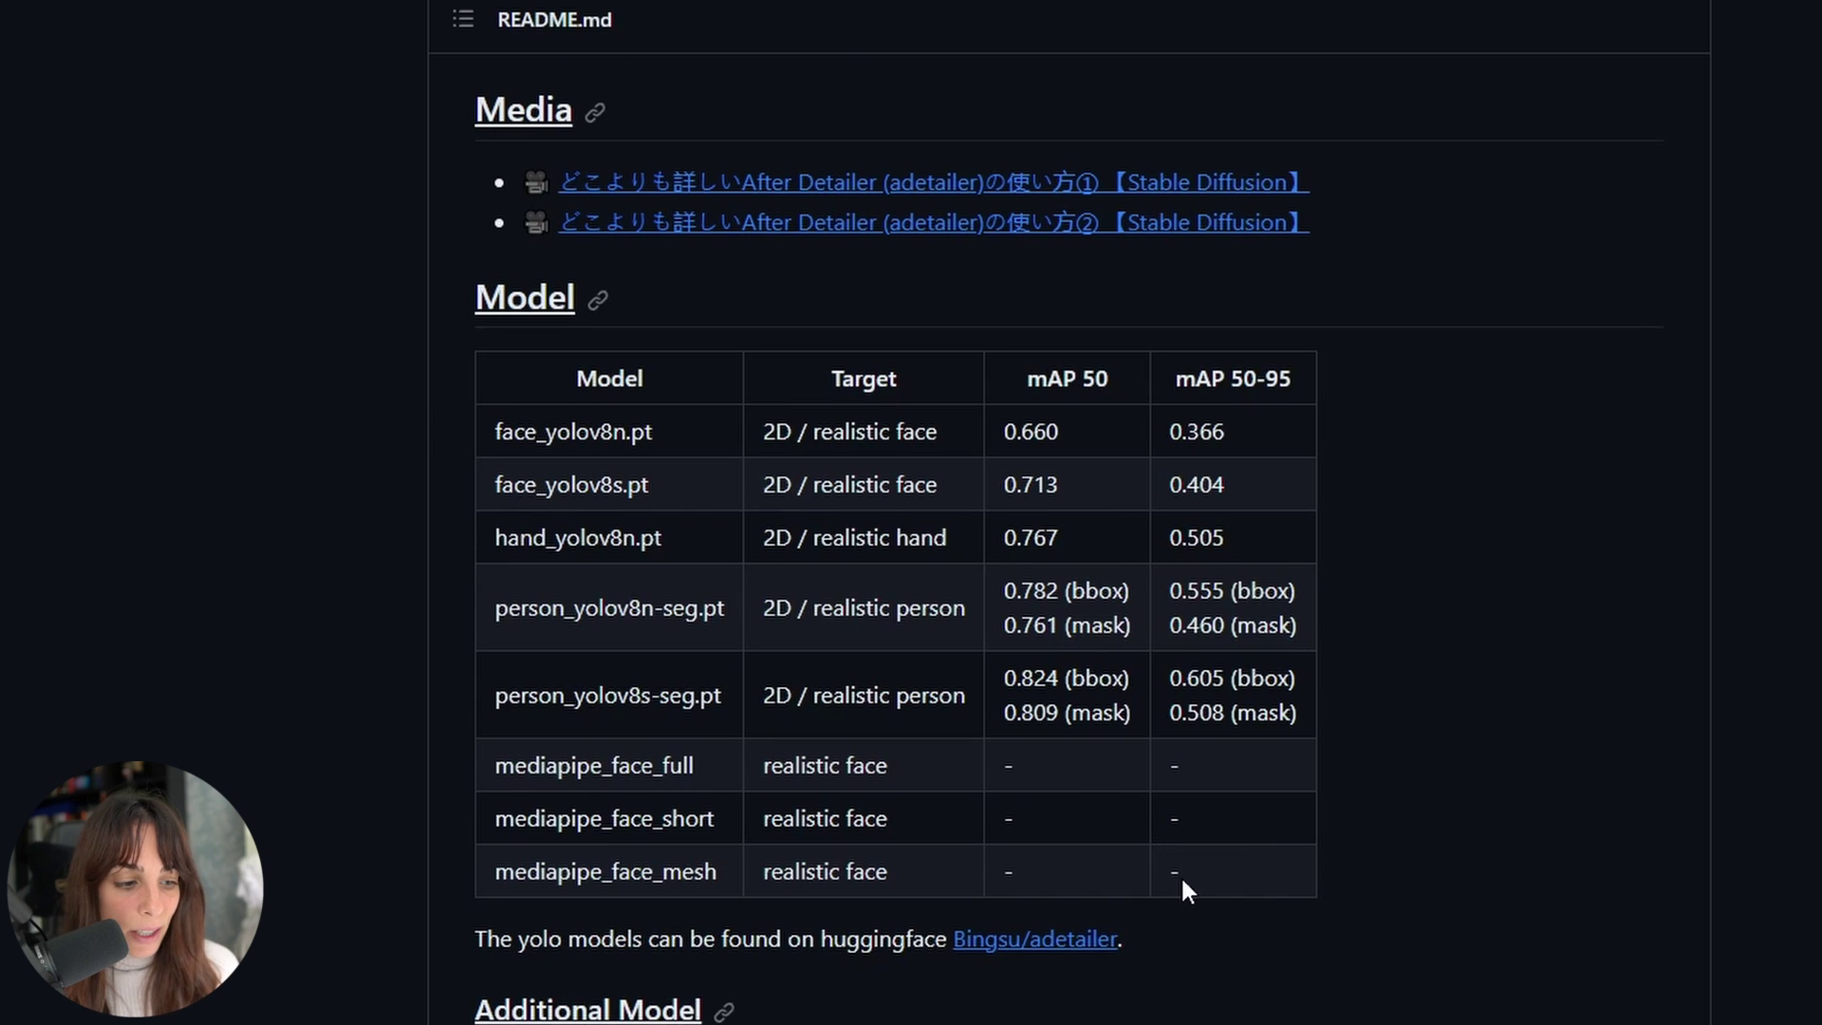
scroll(1183, 881, down, 4)
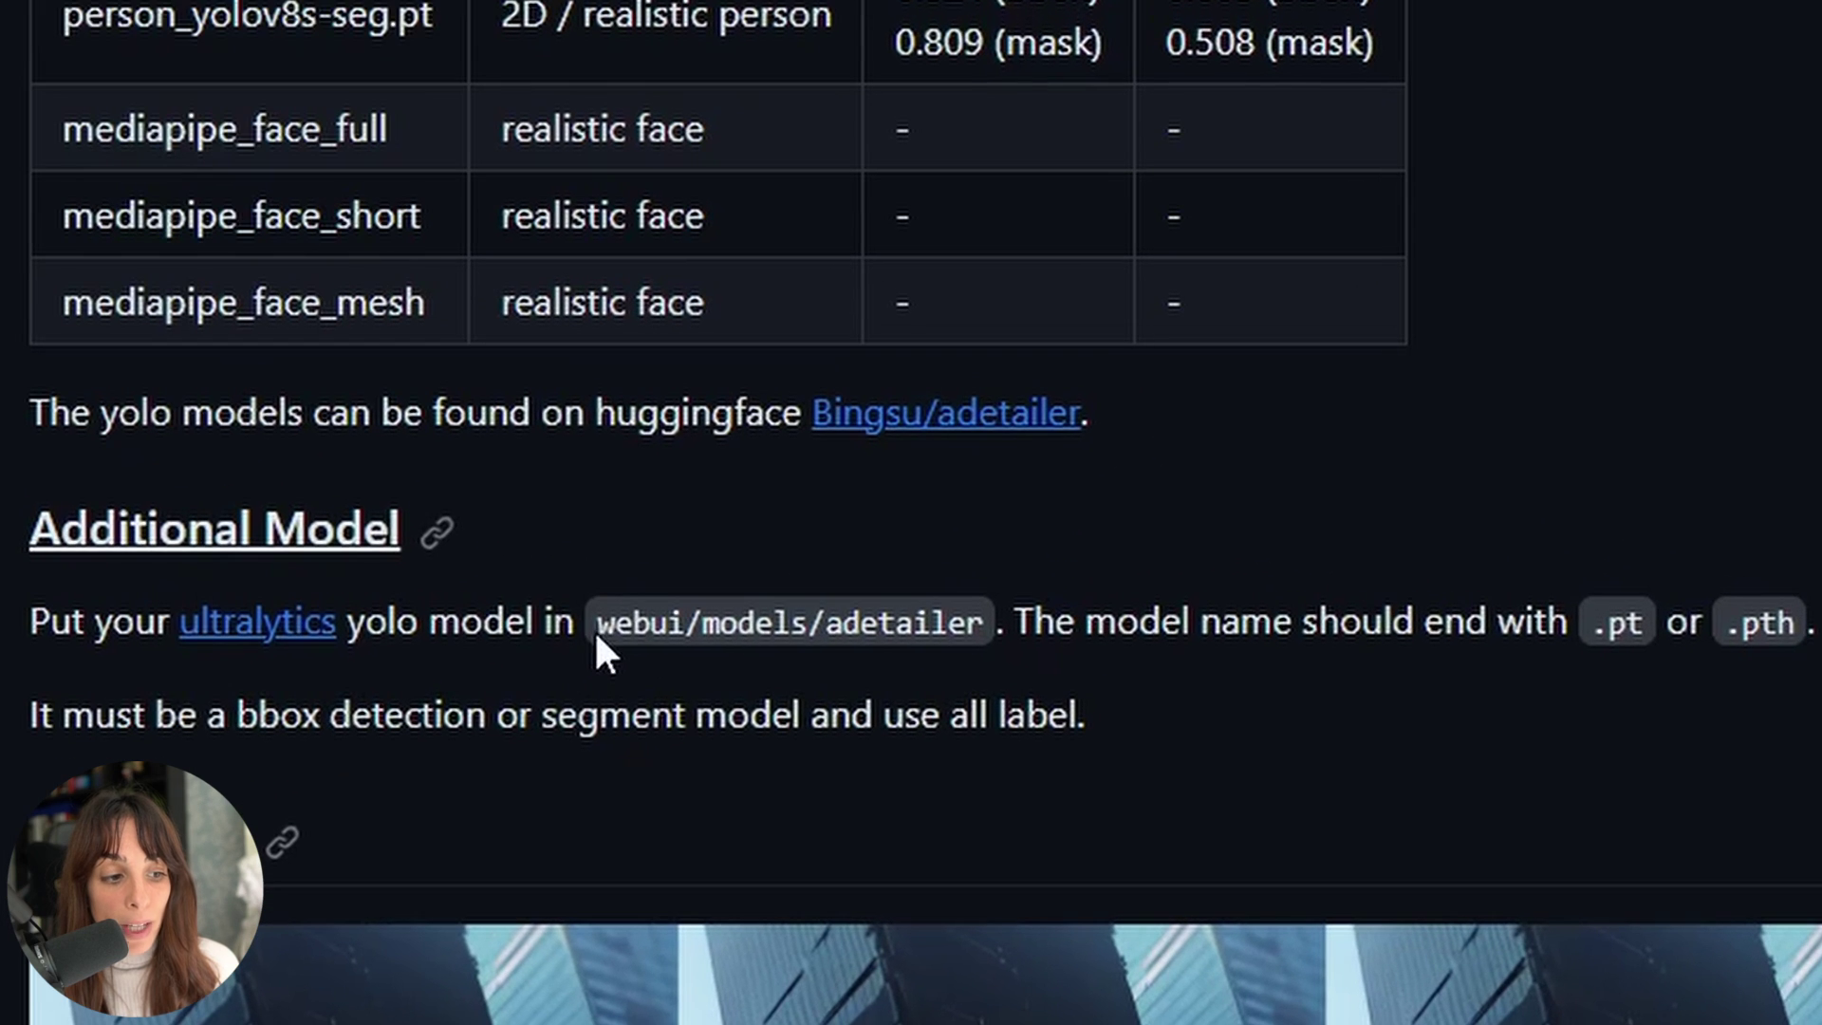
drag(822, 682, 962, 681)
drag(828, 626, 1031, 664)
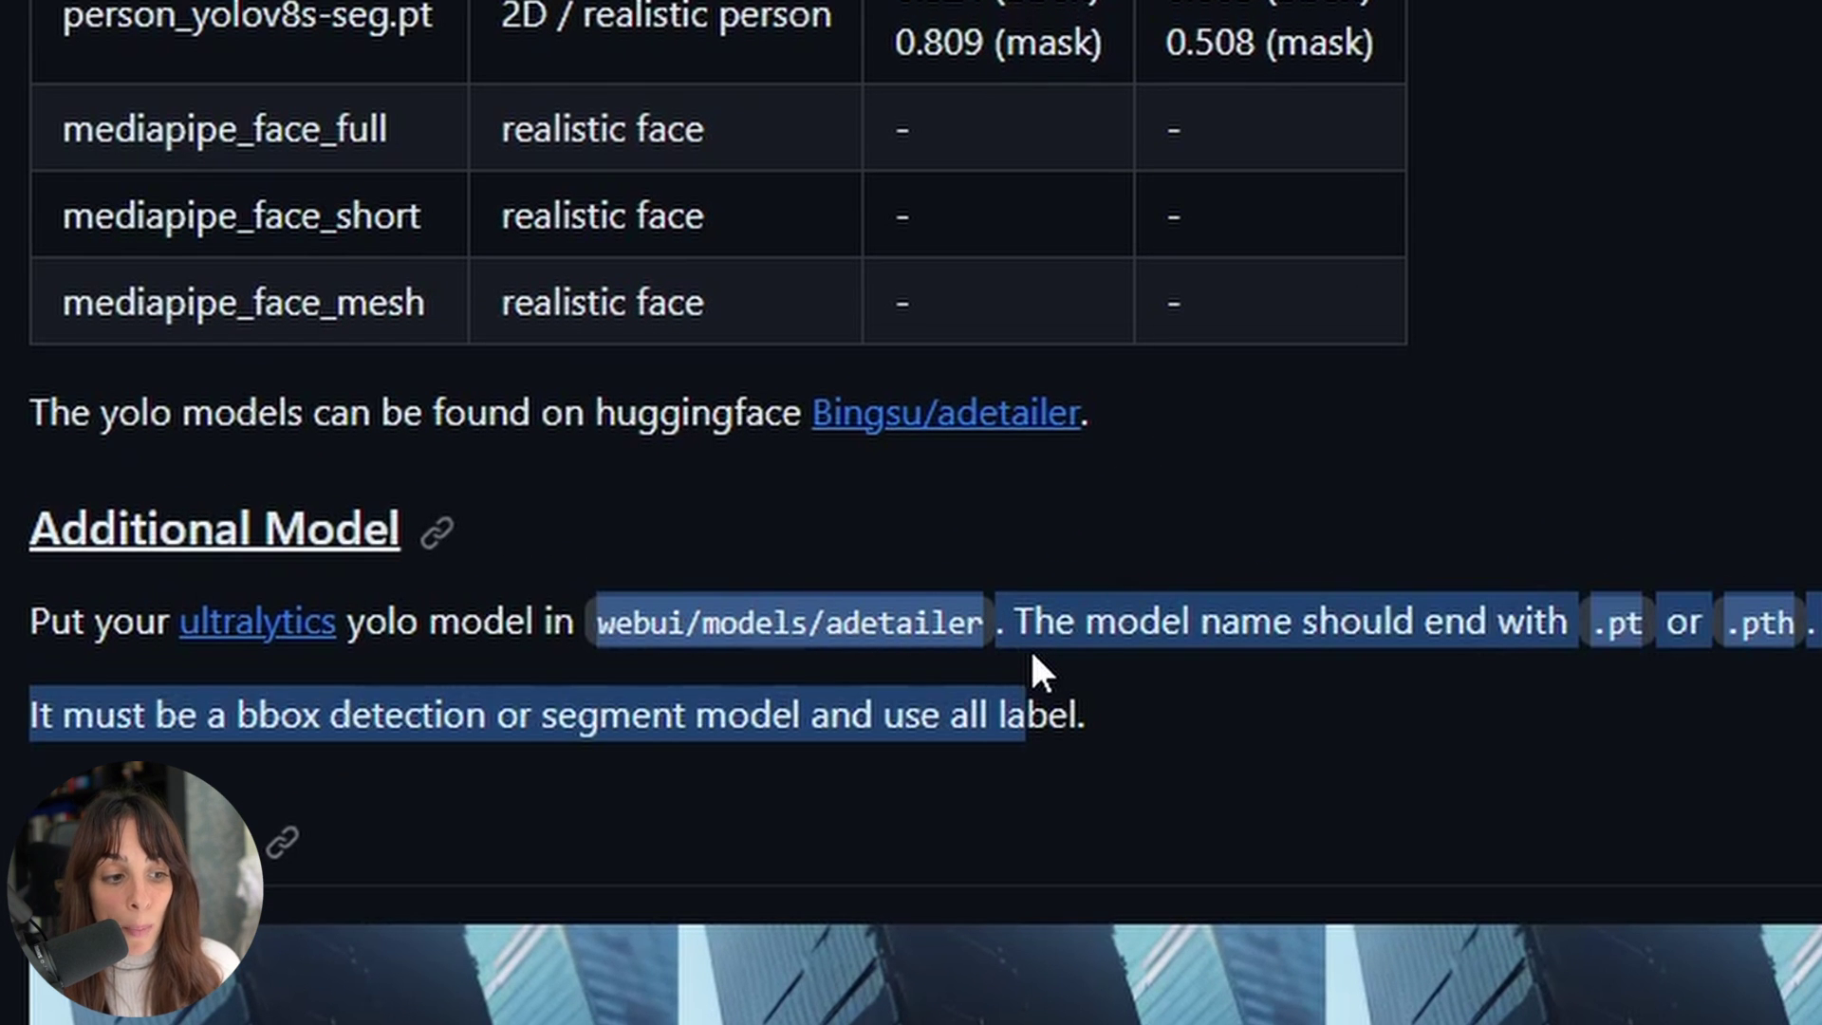
click(737, 667)
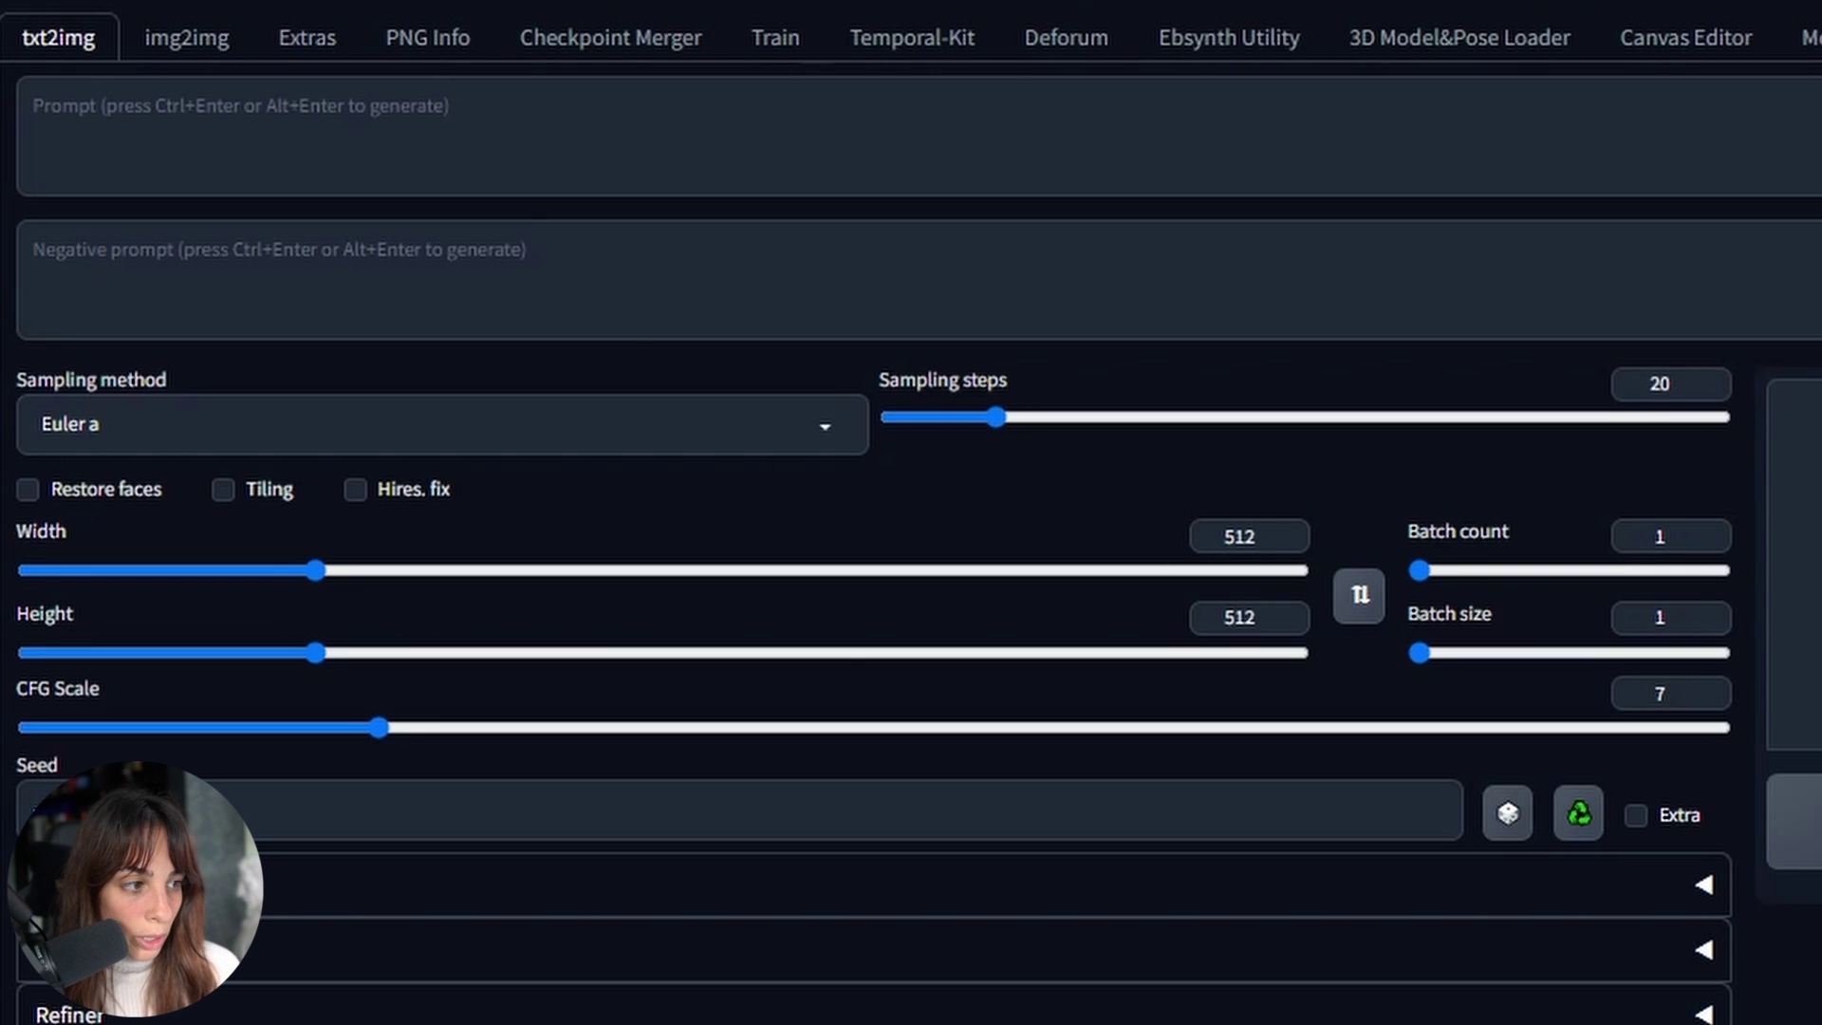
Open the inpainting mode of image-to-image generation in the Stable Diffusion web UI
click(195, 43)
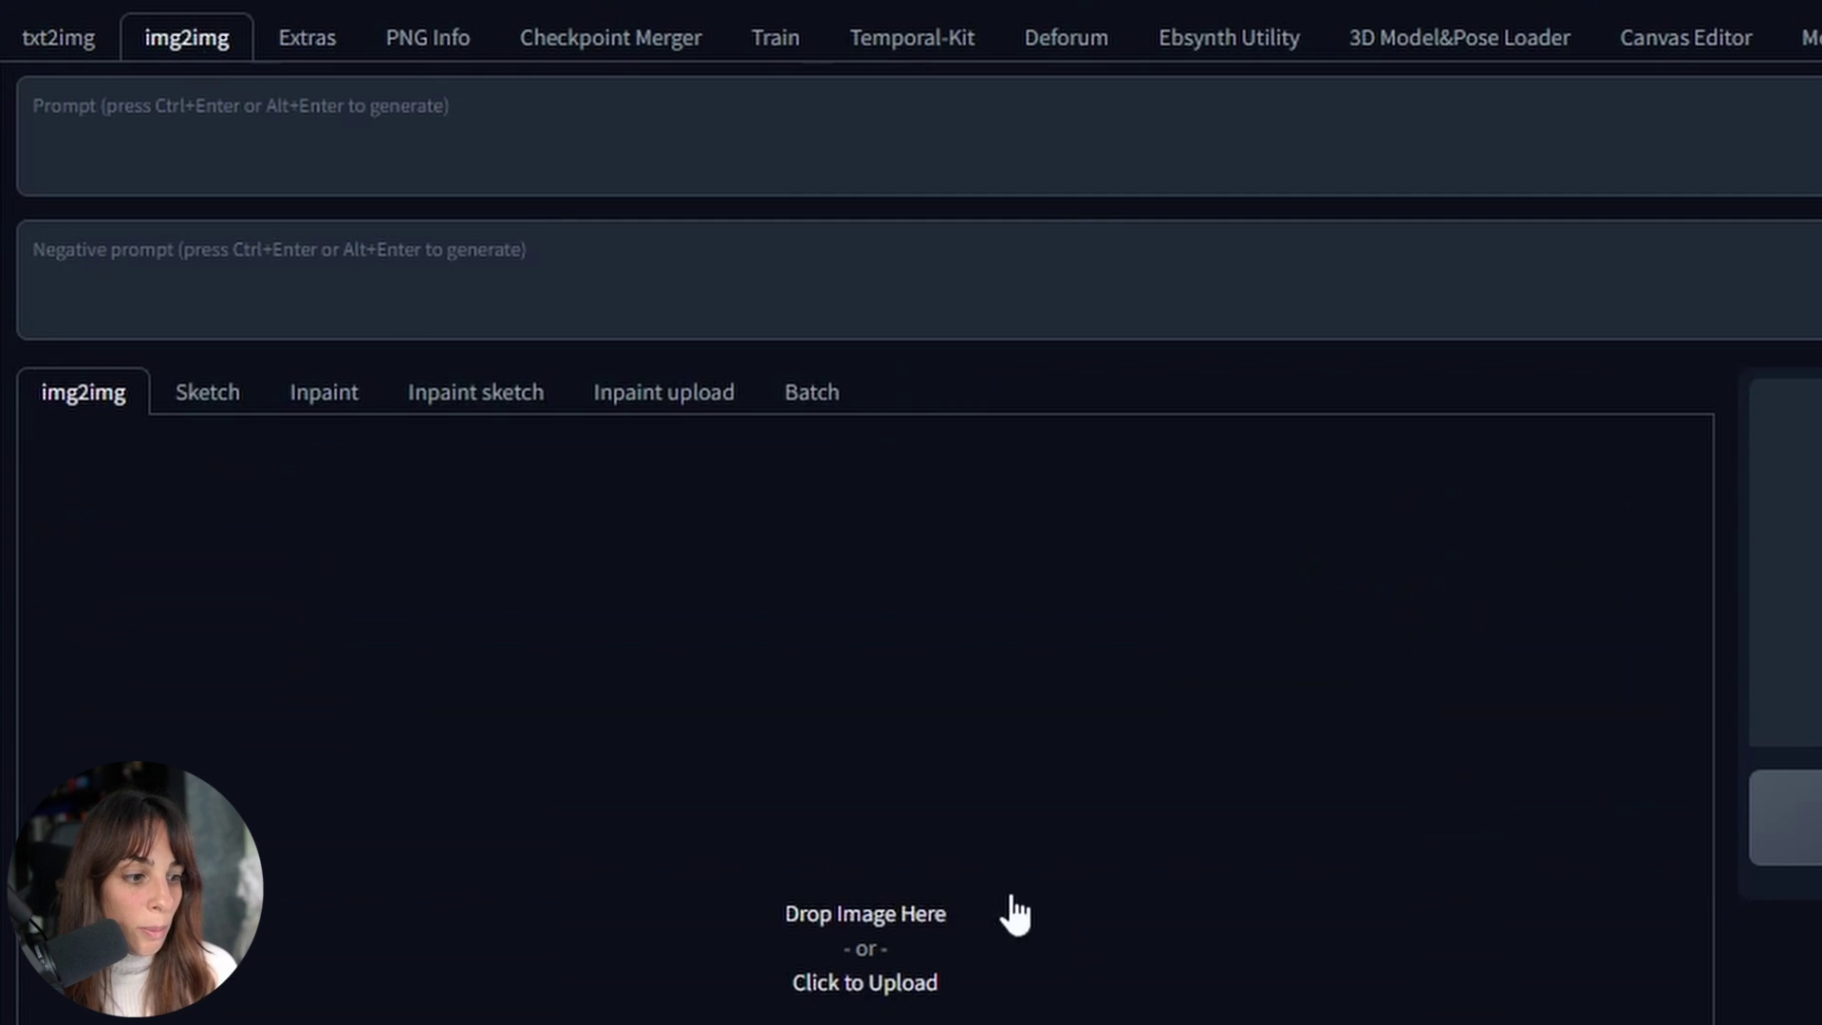
click(351, 403)
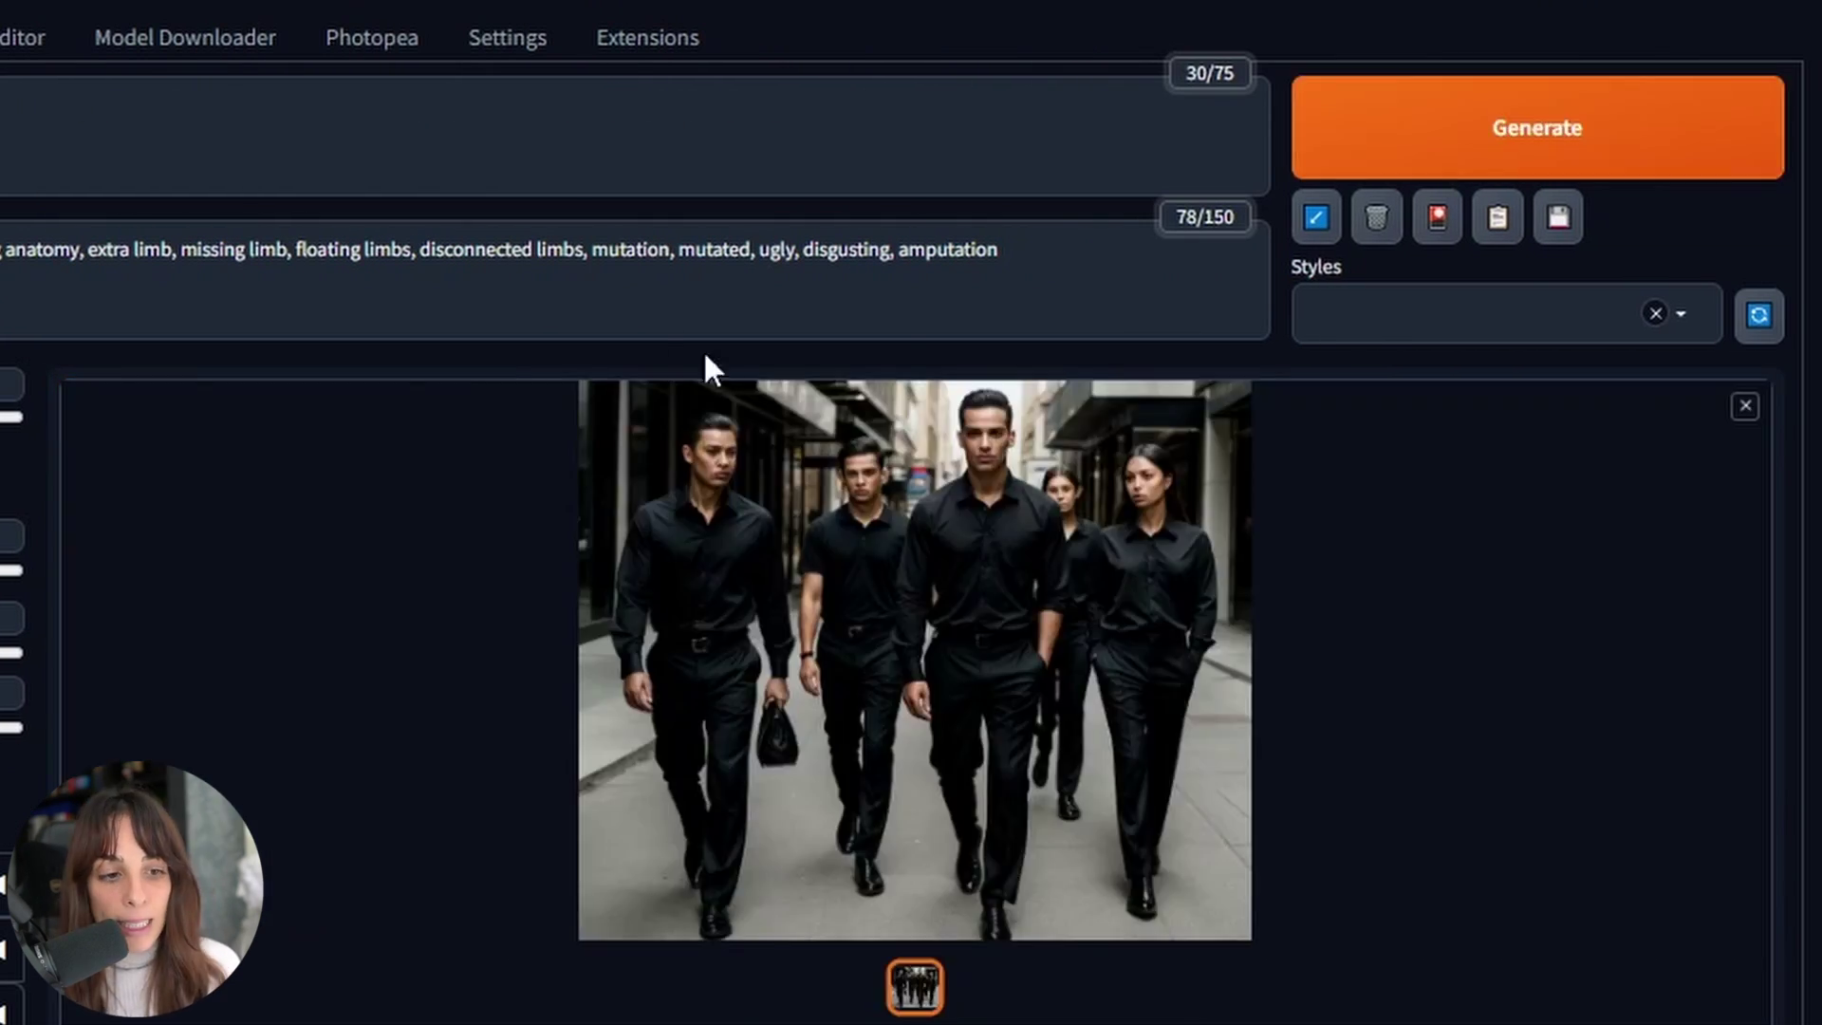
Enable ADetailer with the face_yolov8n.pt model and generate the walking group image again
click(1139, 417)
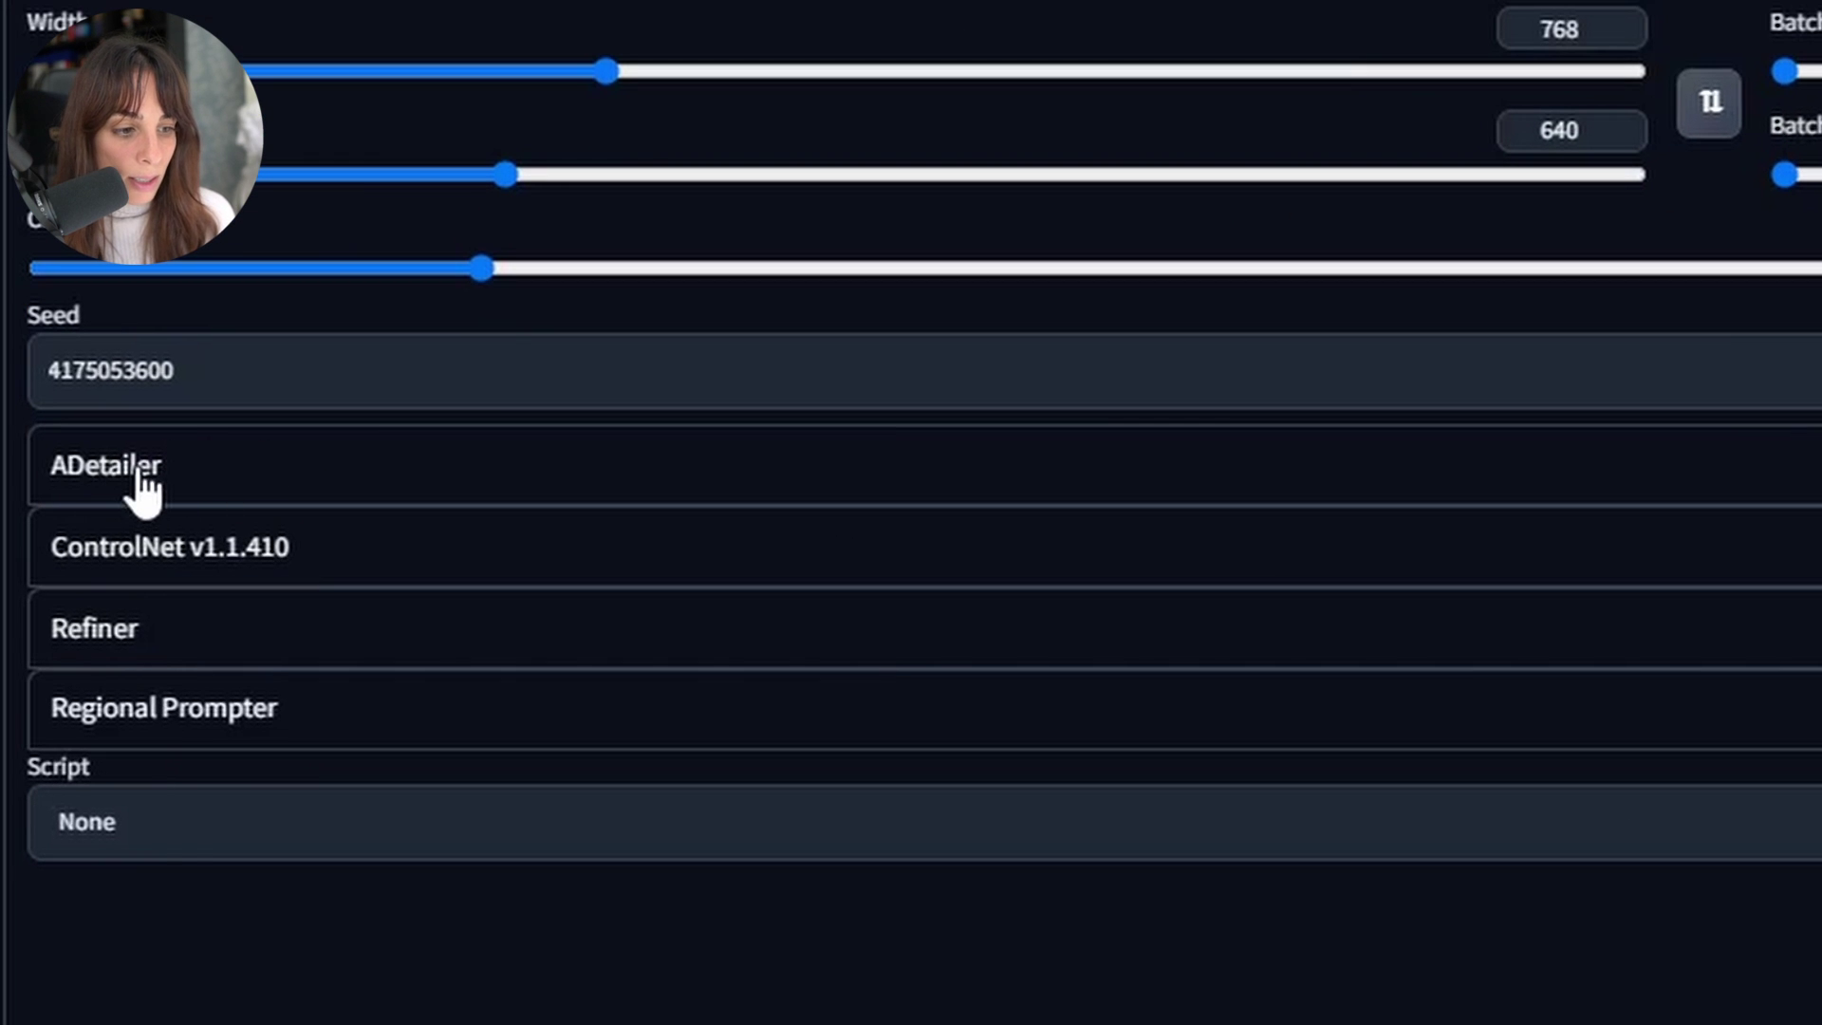
click(143, 475)
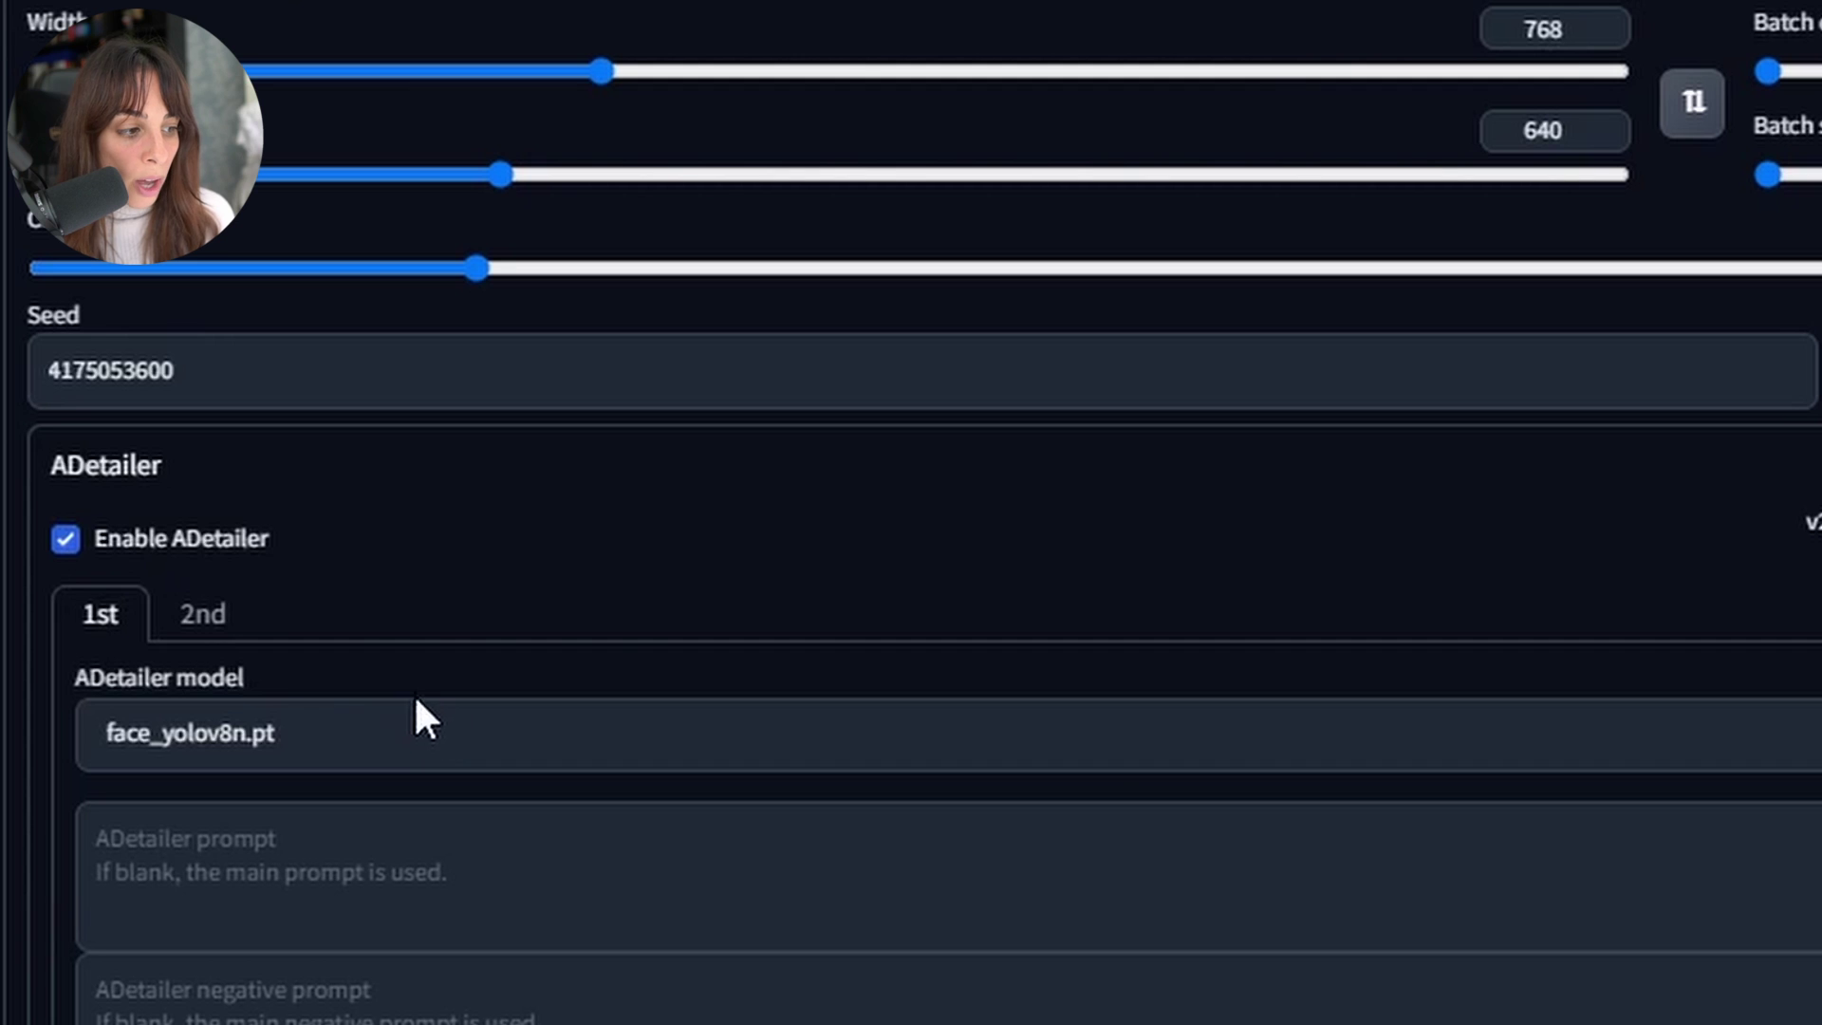
click(366, 740)
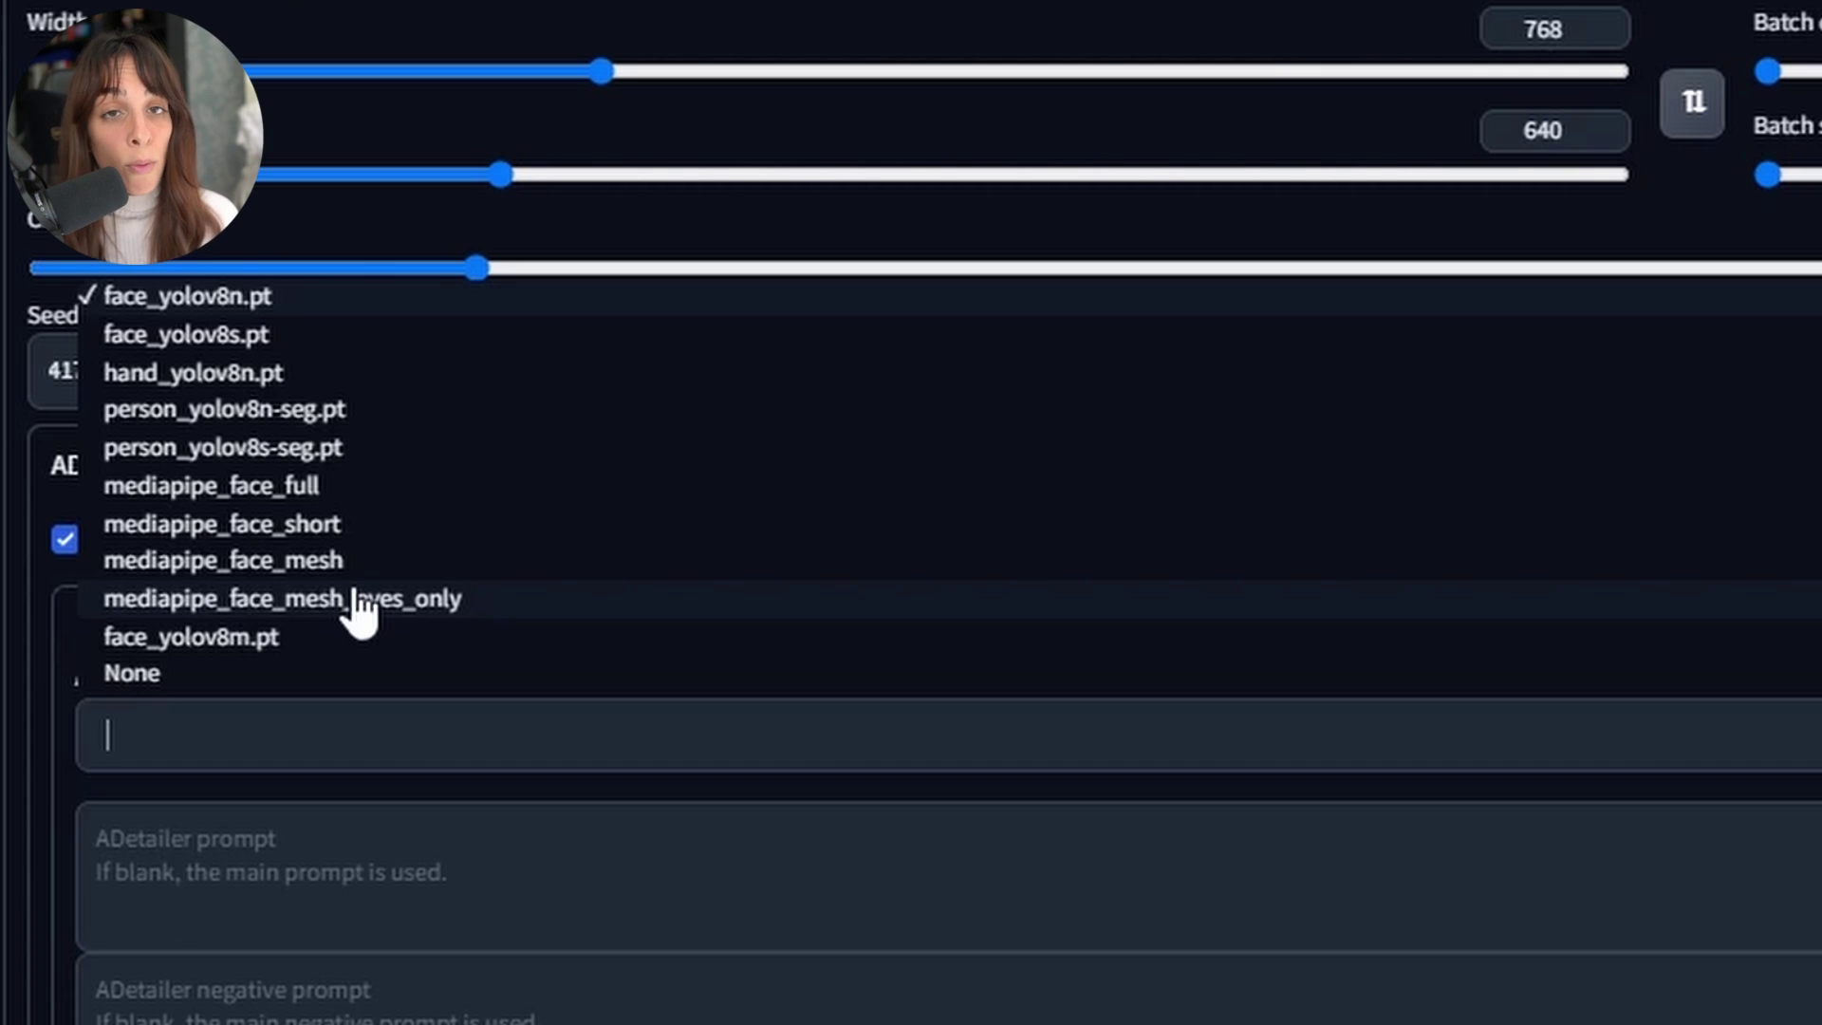
click(263, 341)
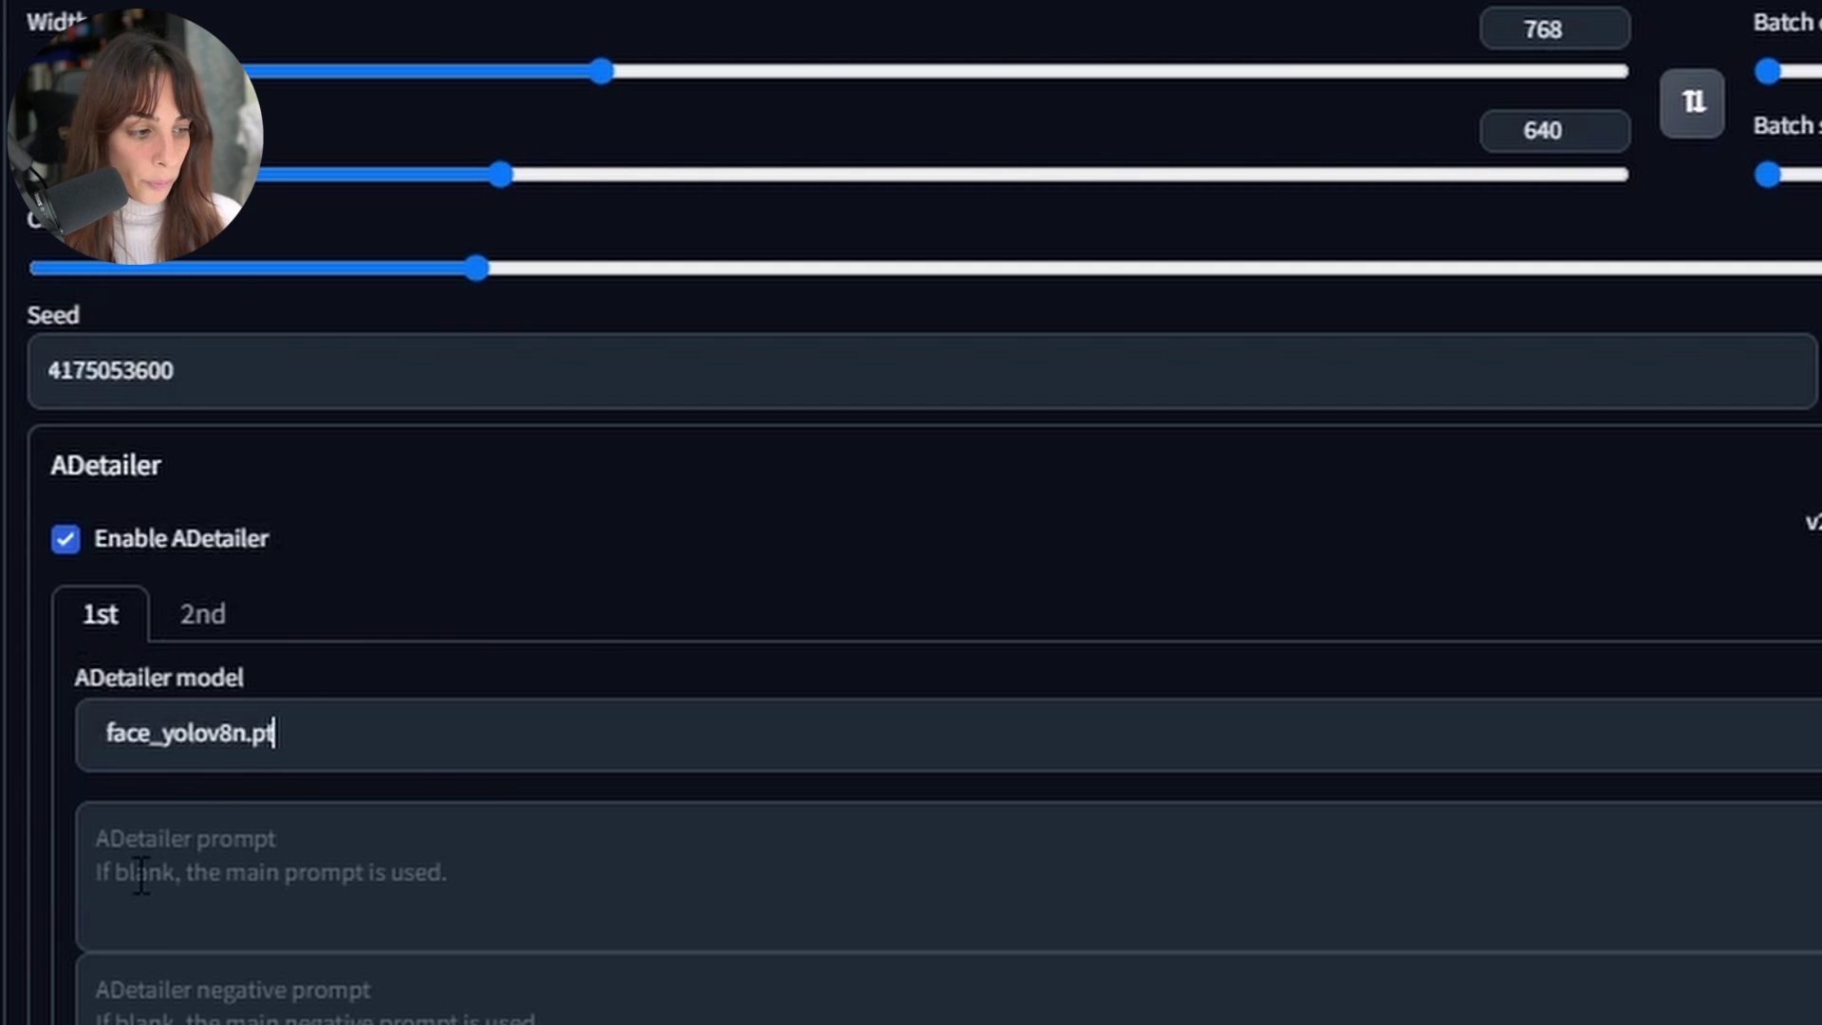
scroll(992, 343, down, 2)
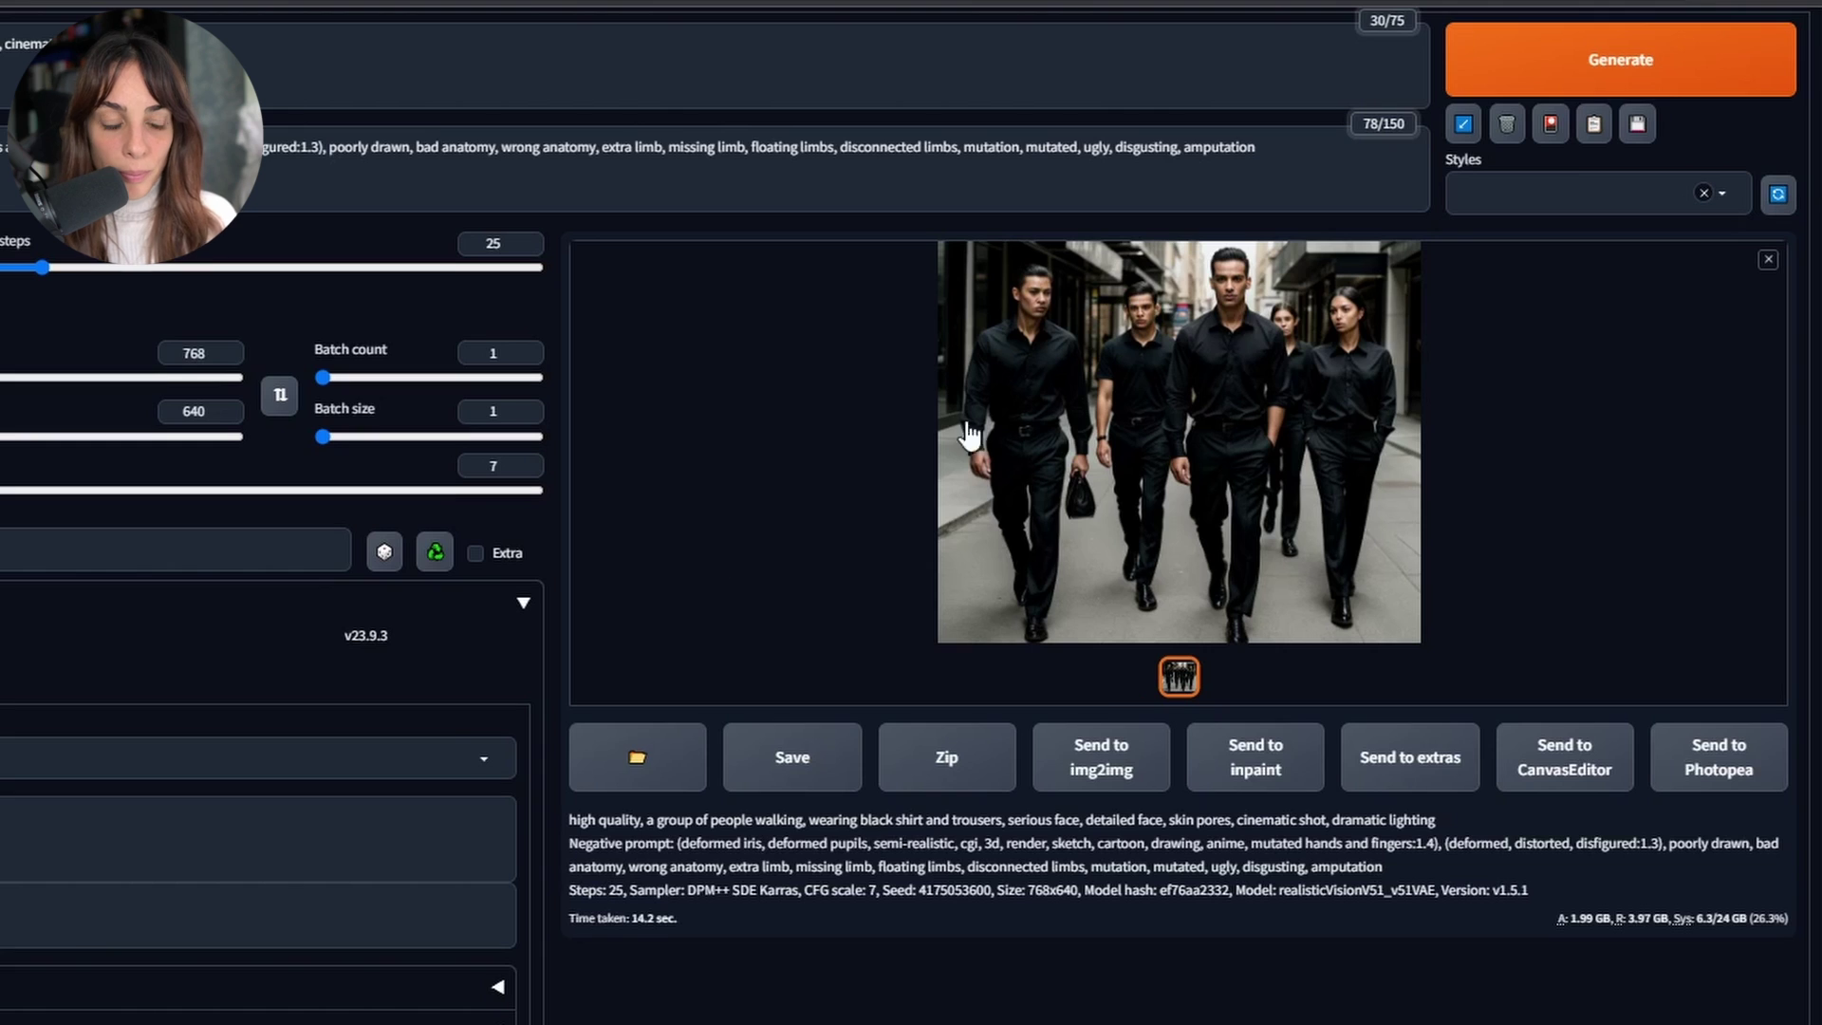
click(1613, 83)
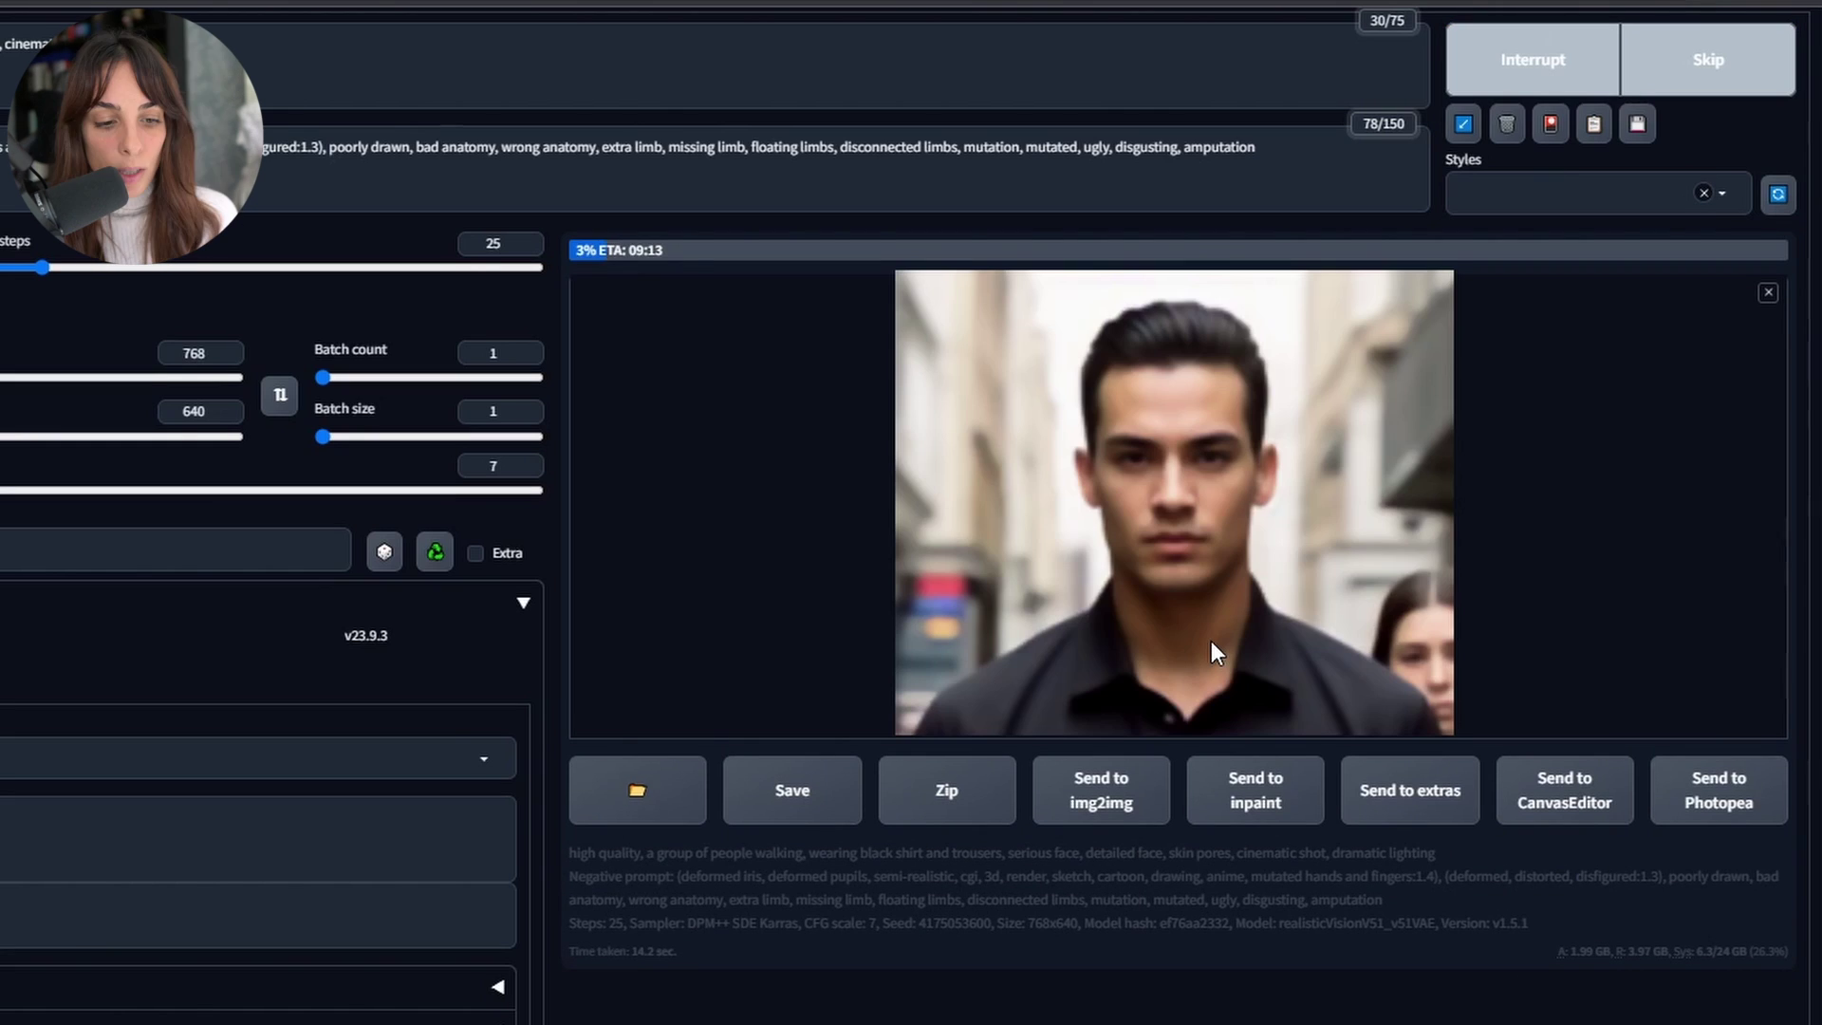
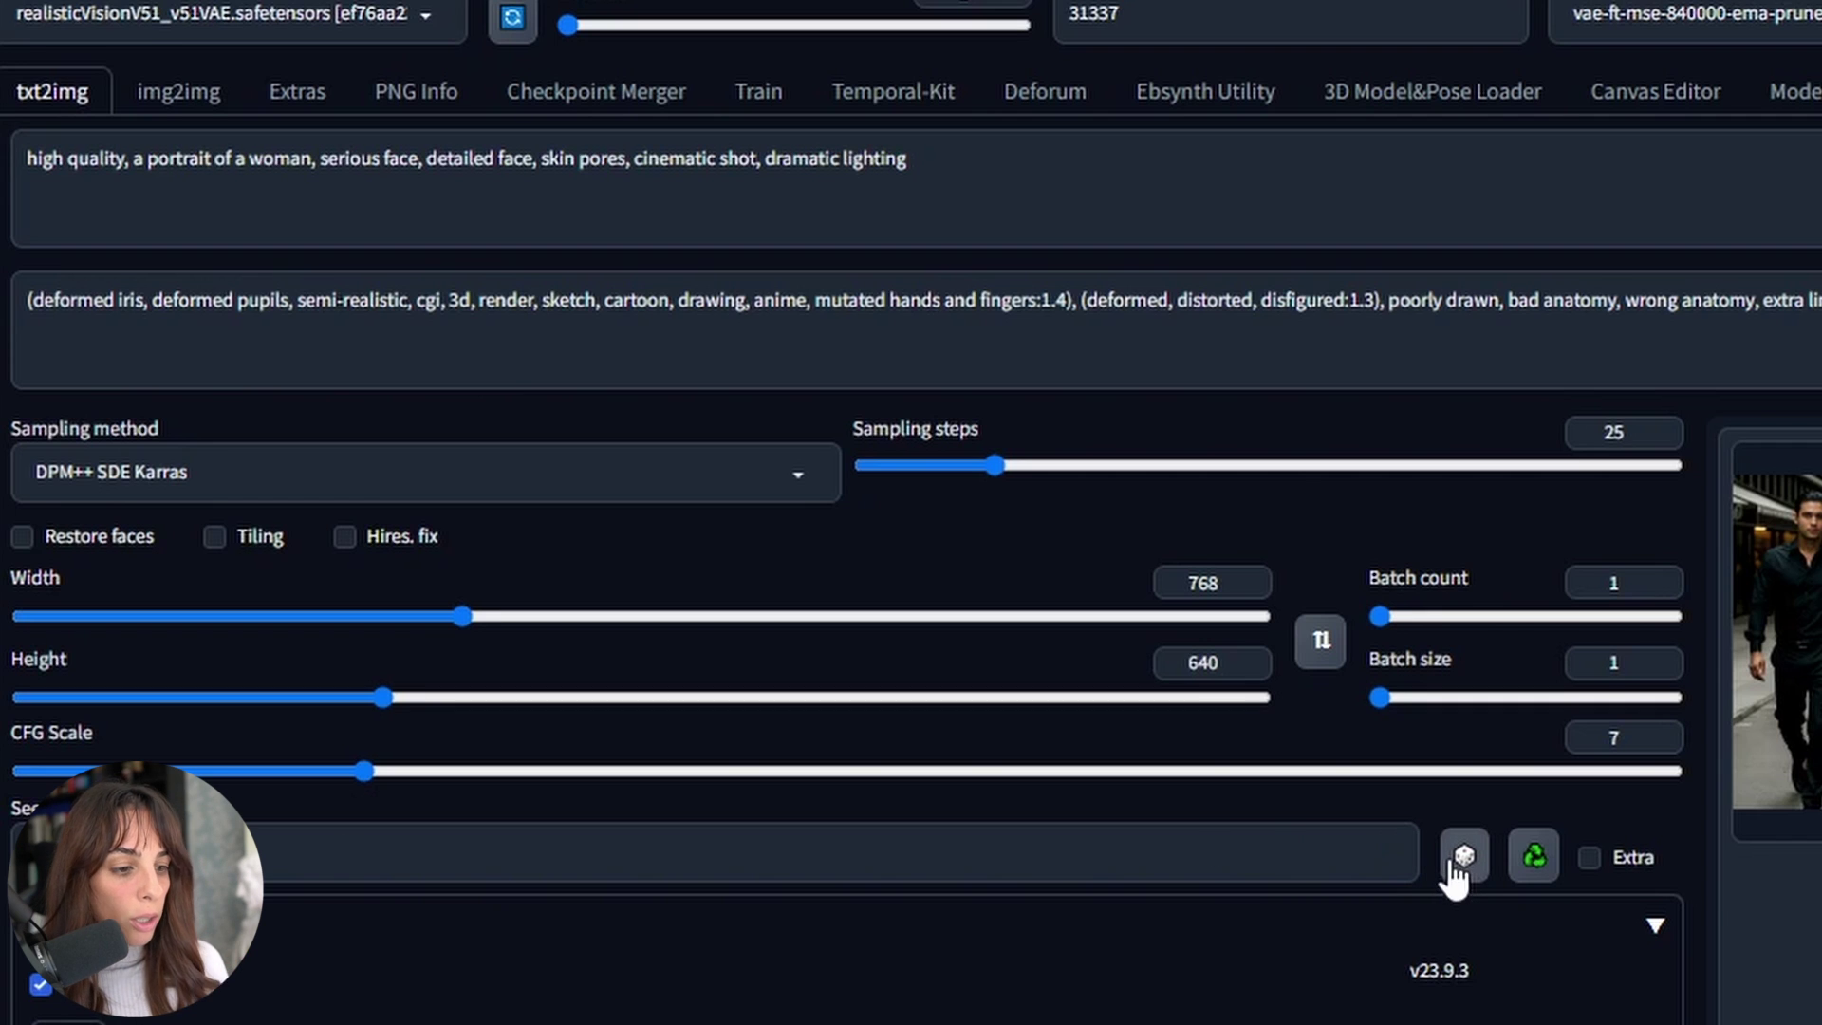
Set ADetailer's inpaint denoising strength to 0.32 for the blue eyes portrait
scroll(1433, 846, down, 2)
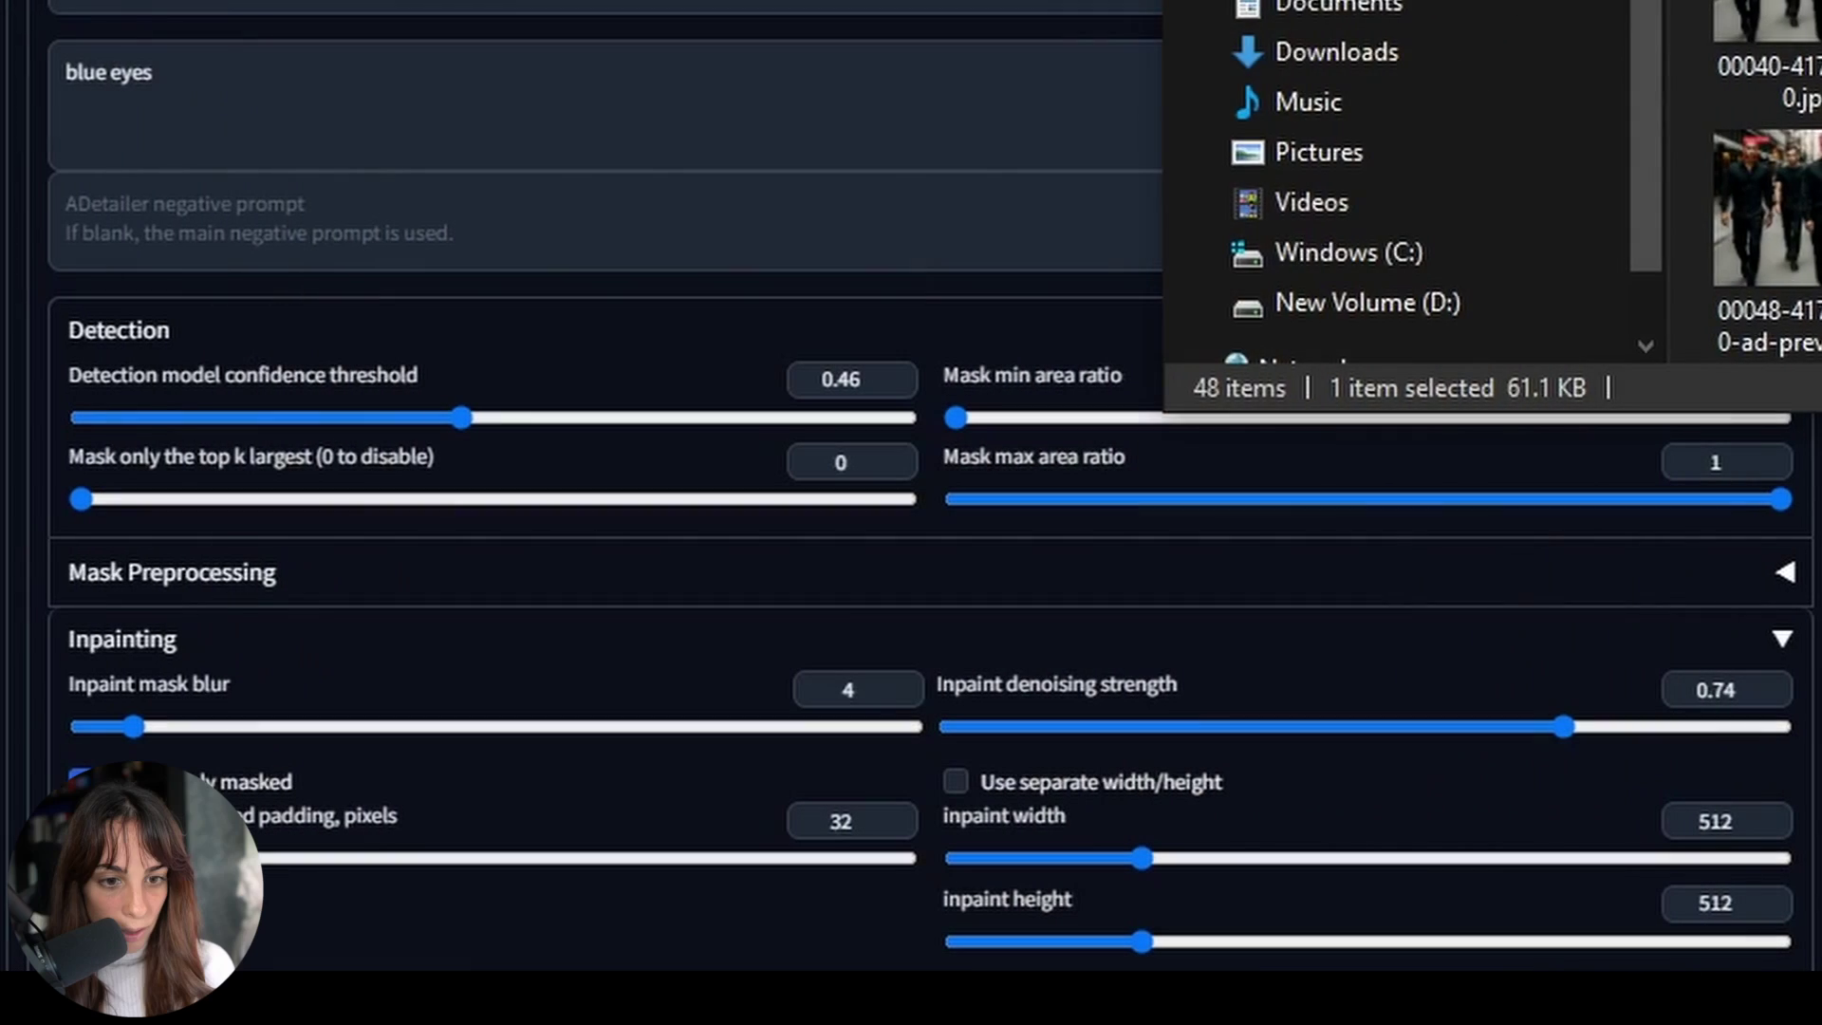
click(456, 671)
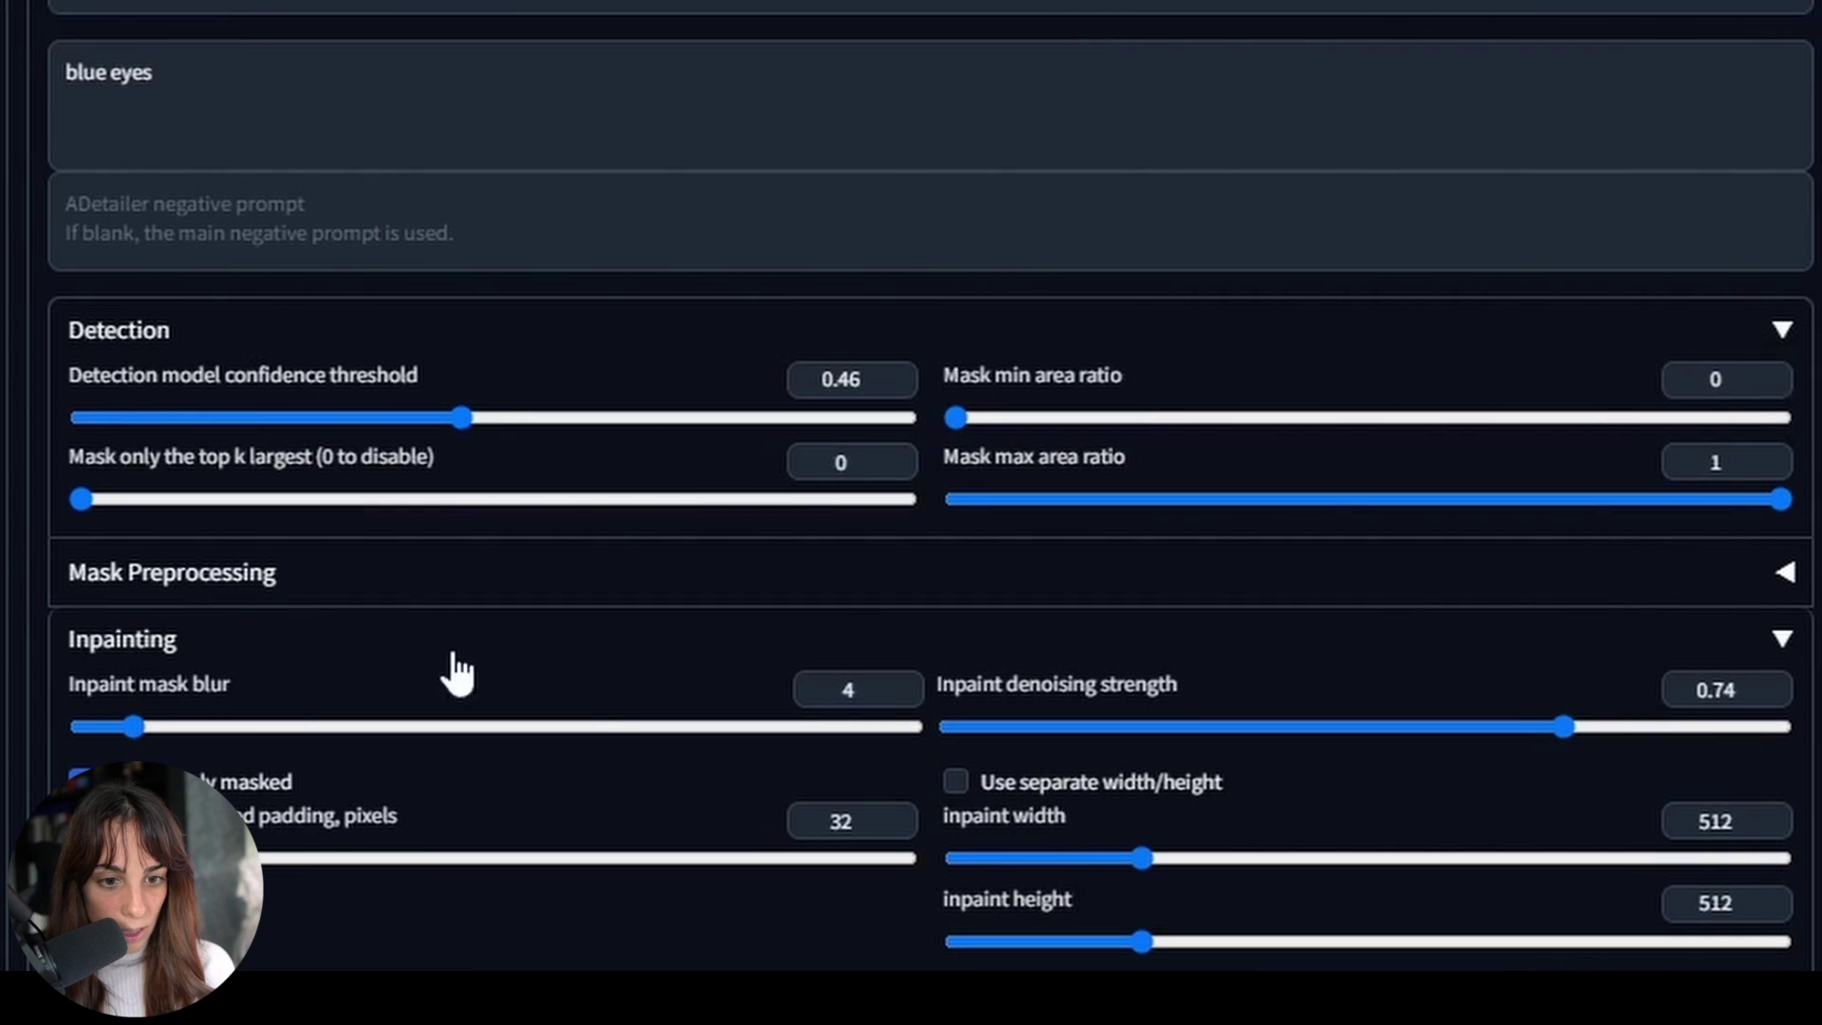
drag(1518, 727, 1211, 738)
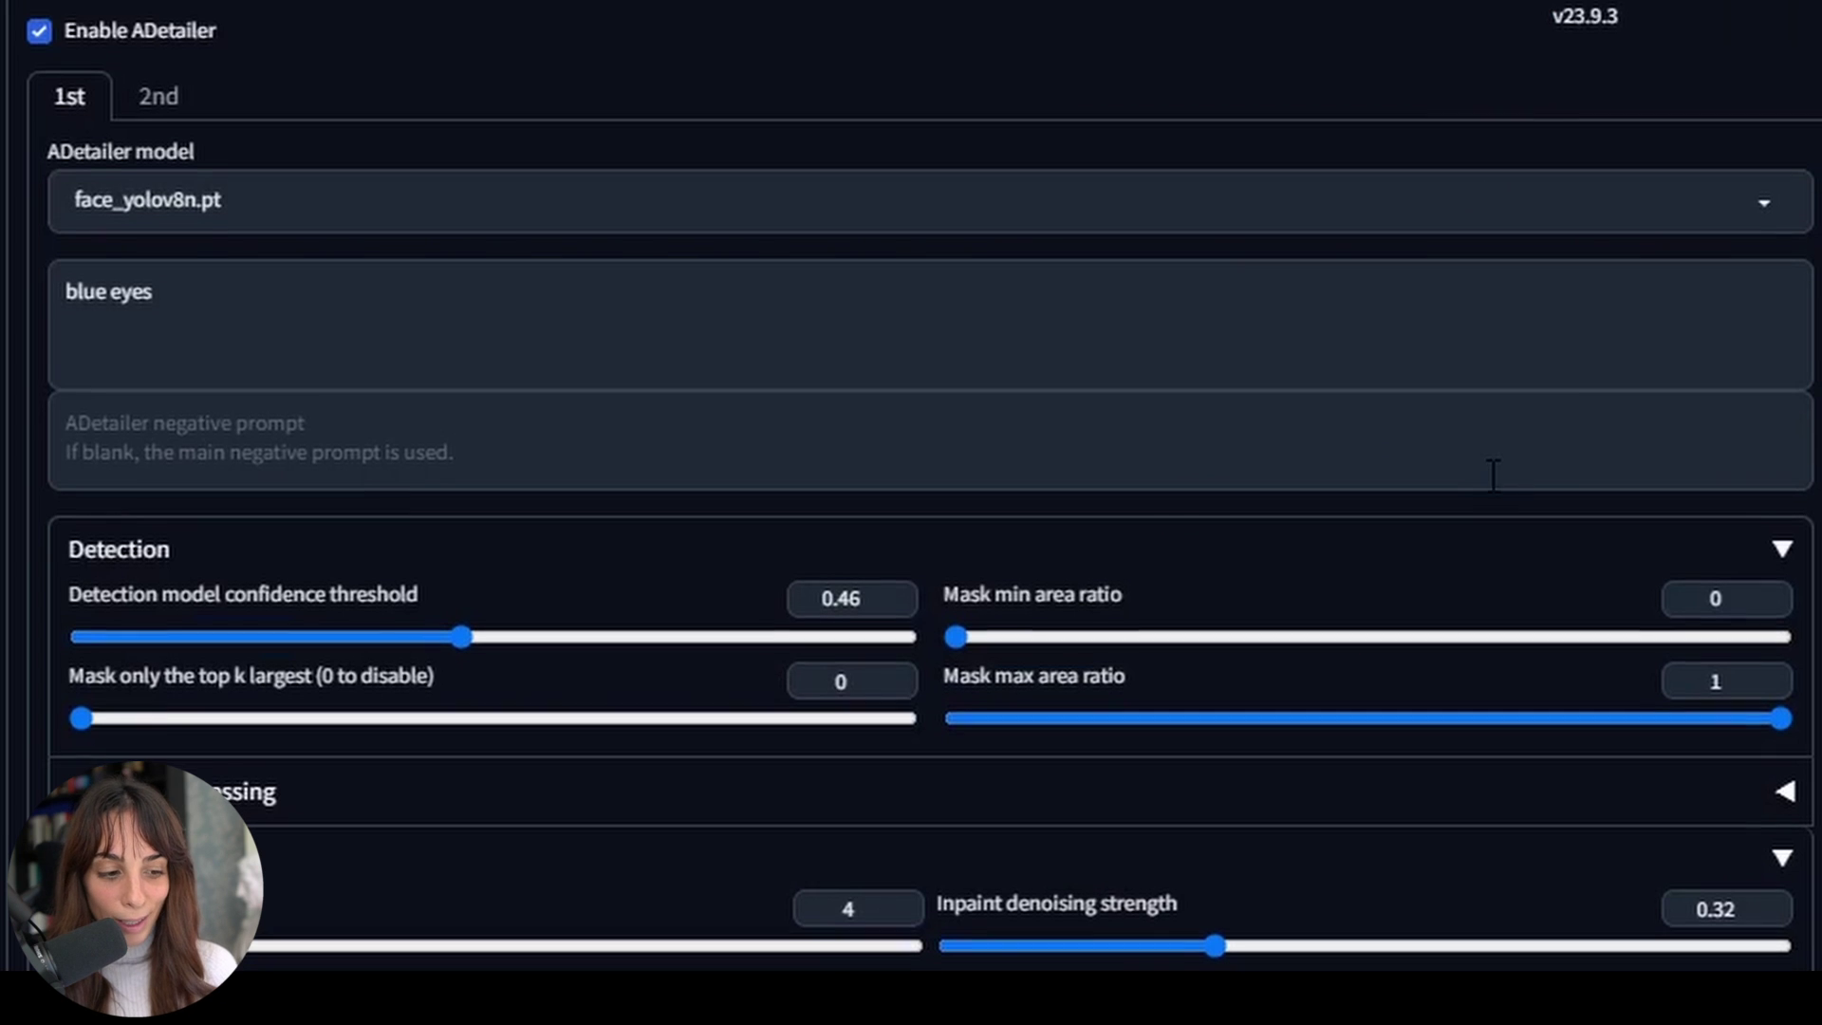
Raise ADetailer's inpaint denoising strength to 0.85, and adjust it down to 0.72
scroll(1493, 475, down, 1)
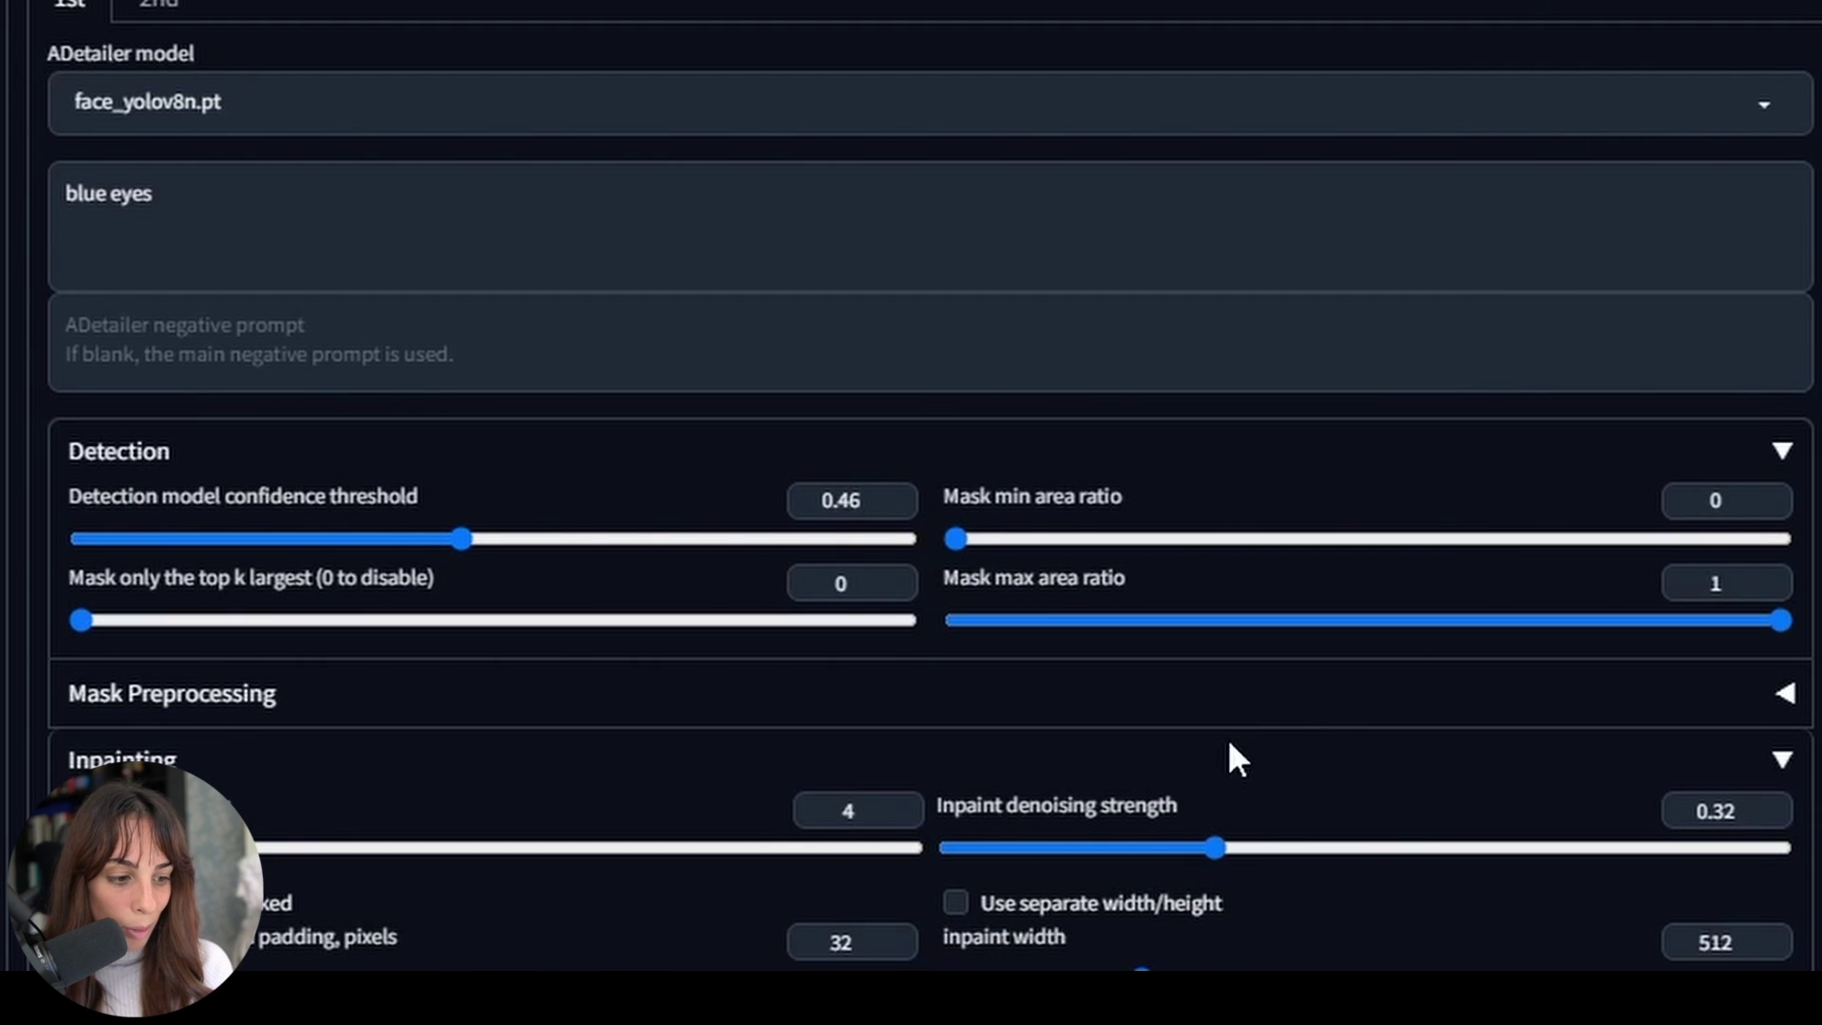
scroll(1233, 765, down, 2)
click(1234, 691)
drag(1234, 690, 1654, 698)
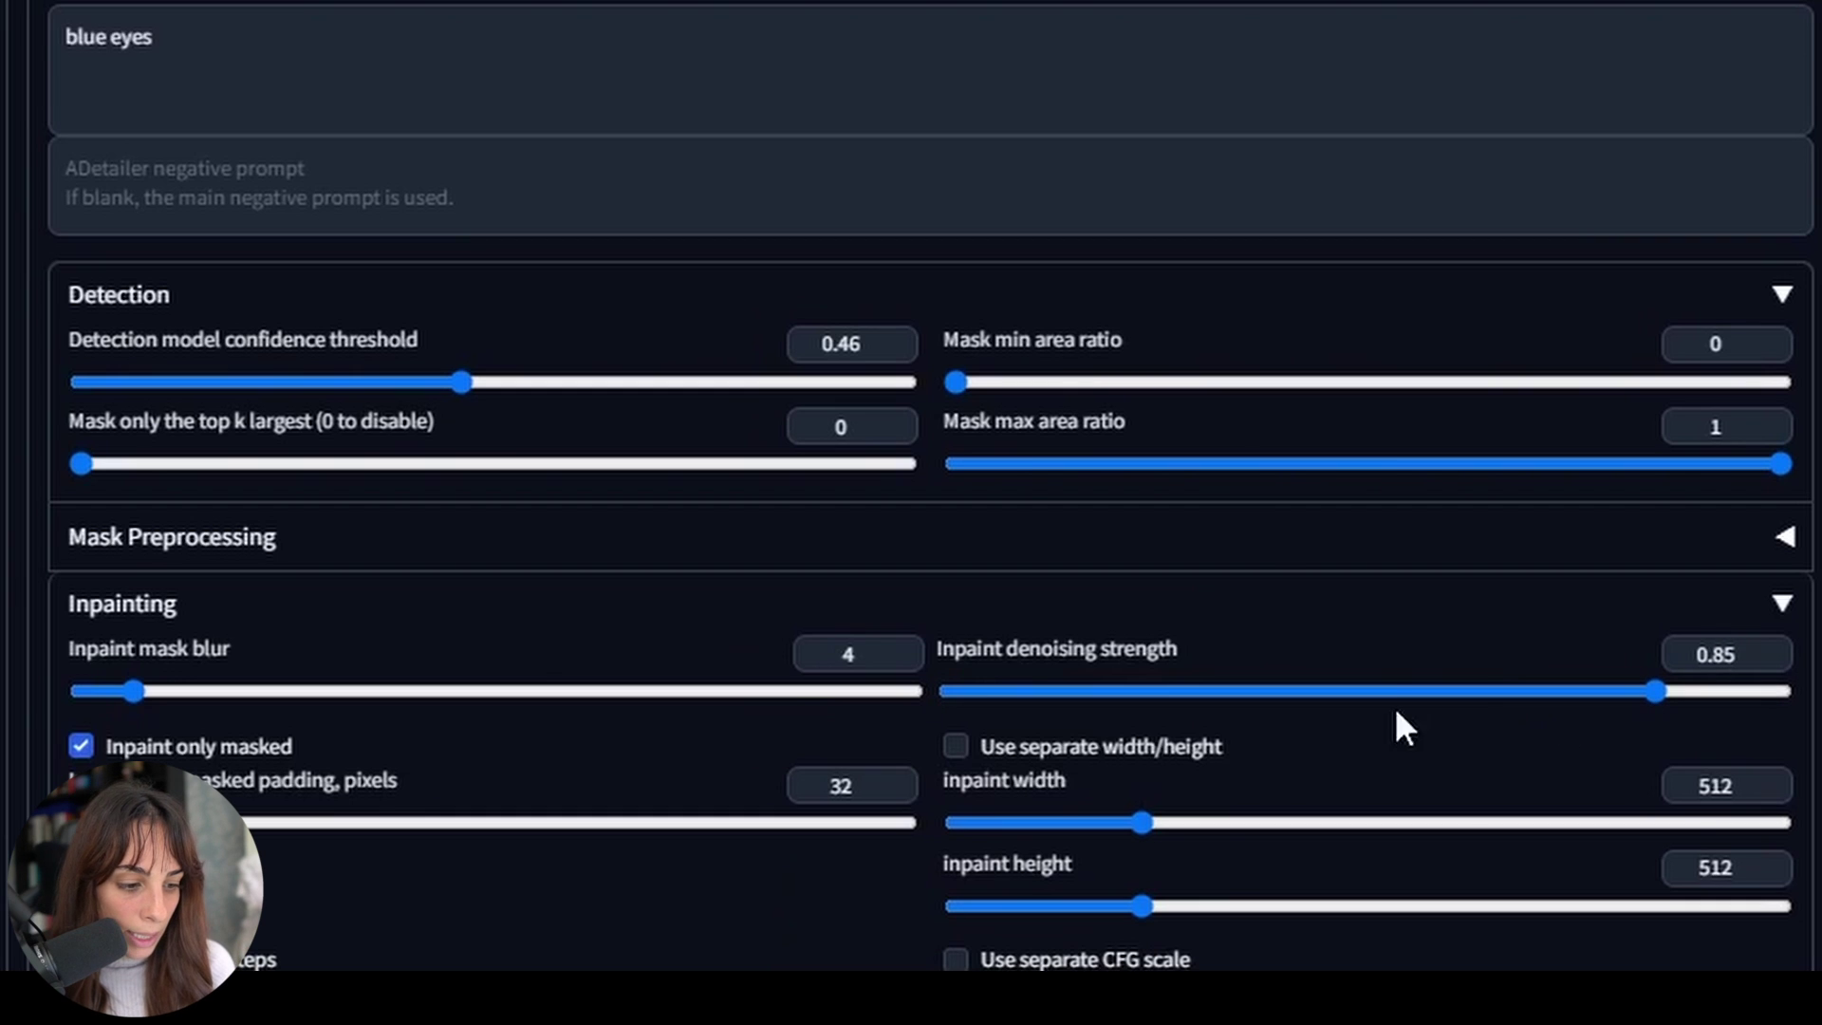
drag(1621, 699, 1552, 698)
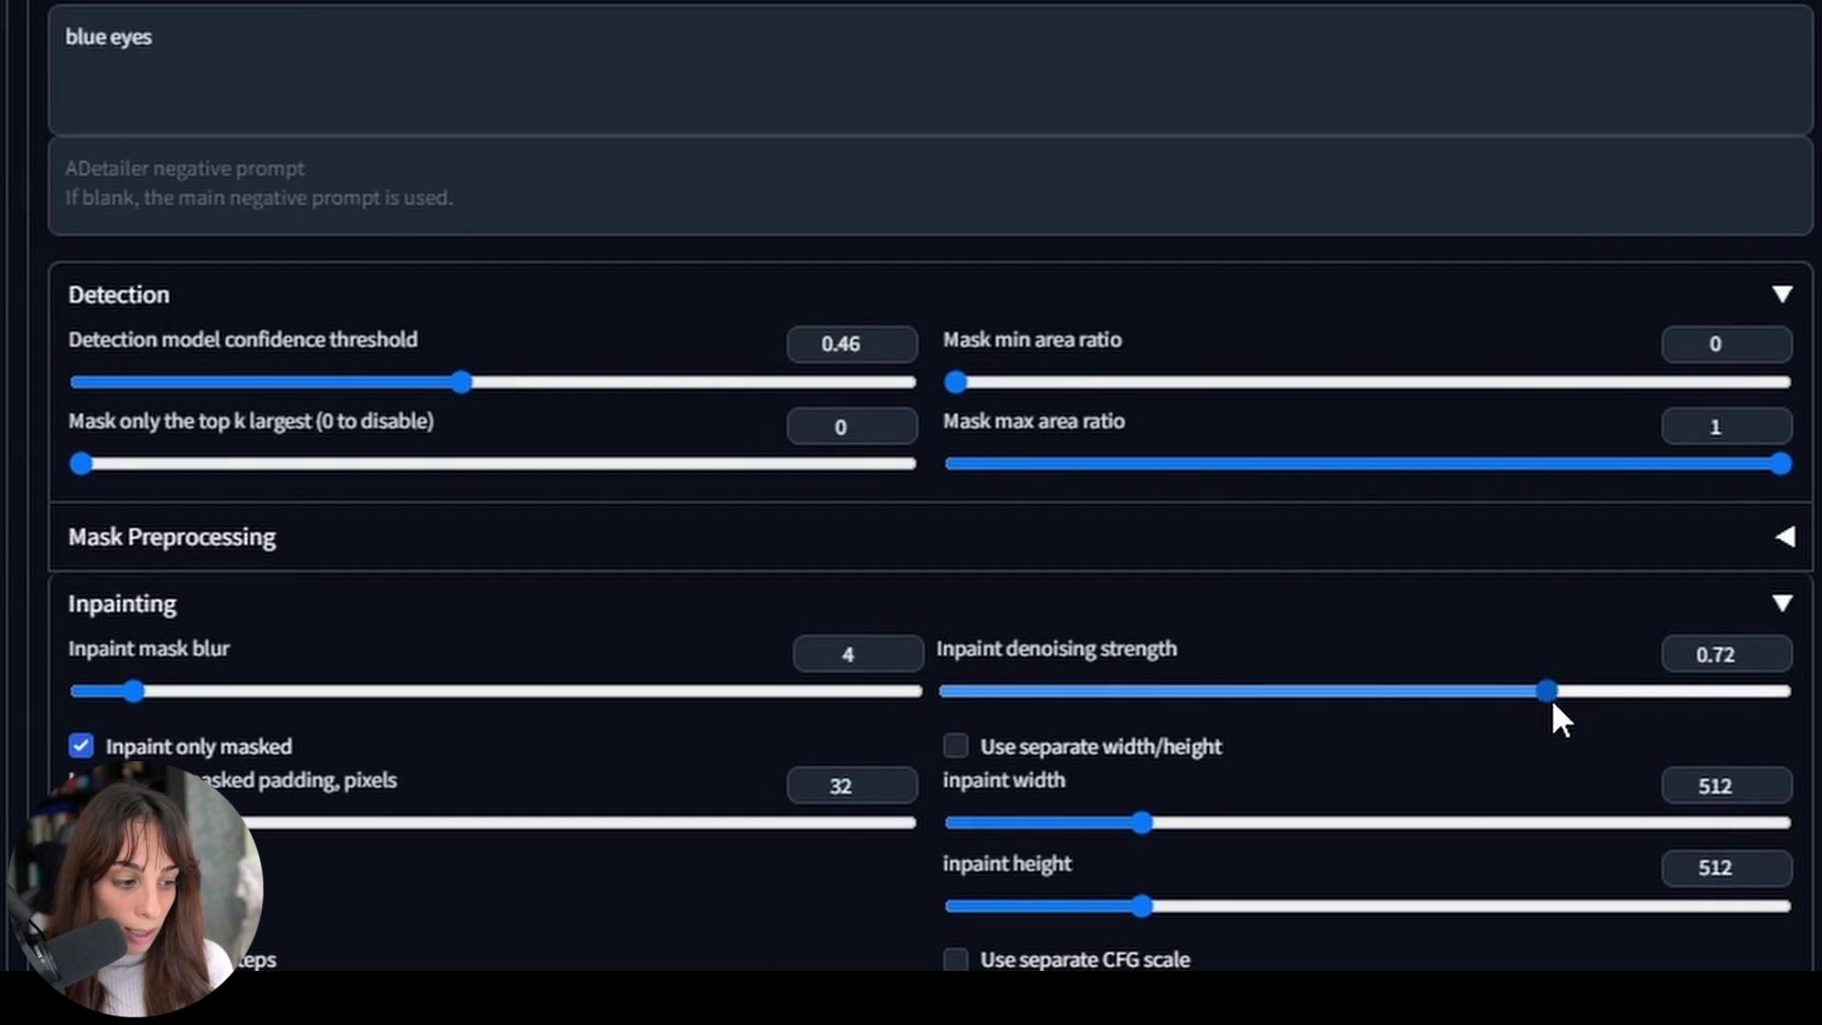
Choose control_v11p_sd15_lineart as ADetailer's ControlNet model and open the mask preprocessing settings
scroll(1566, 735, down, 8)
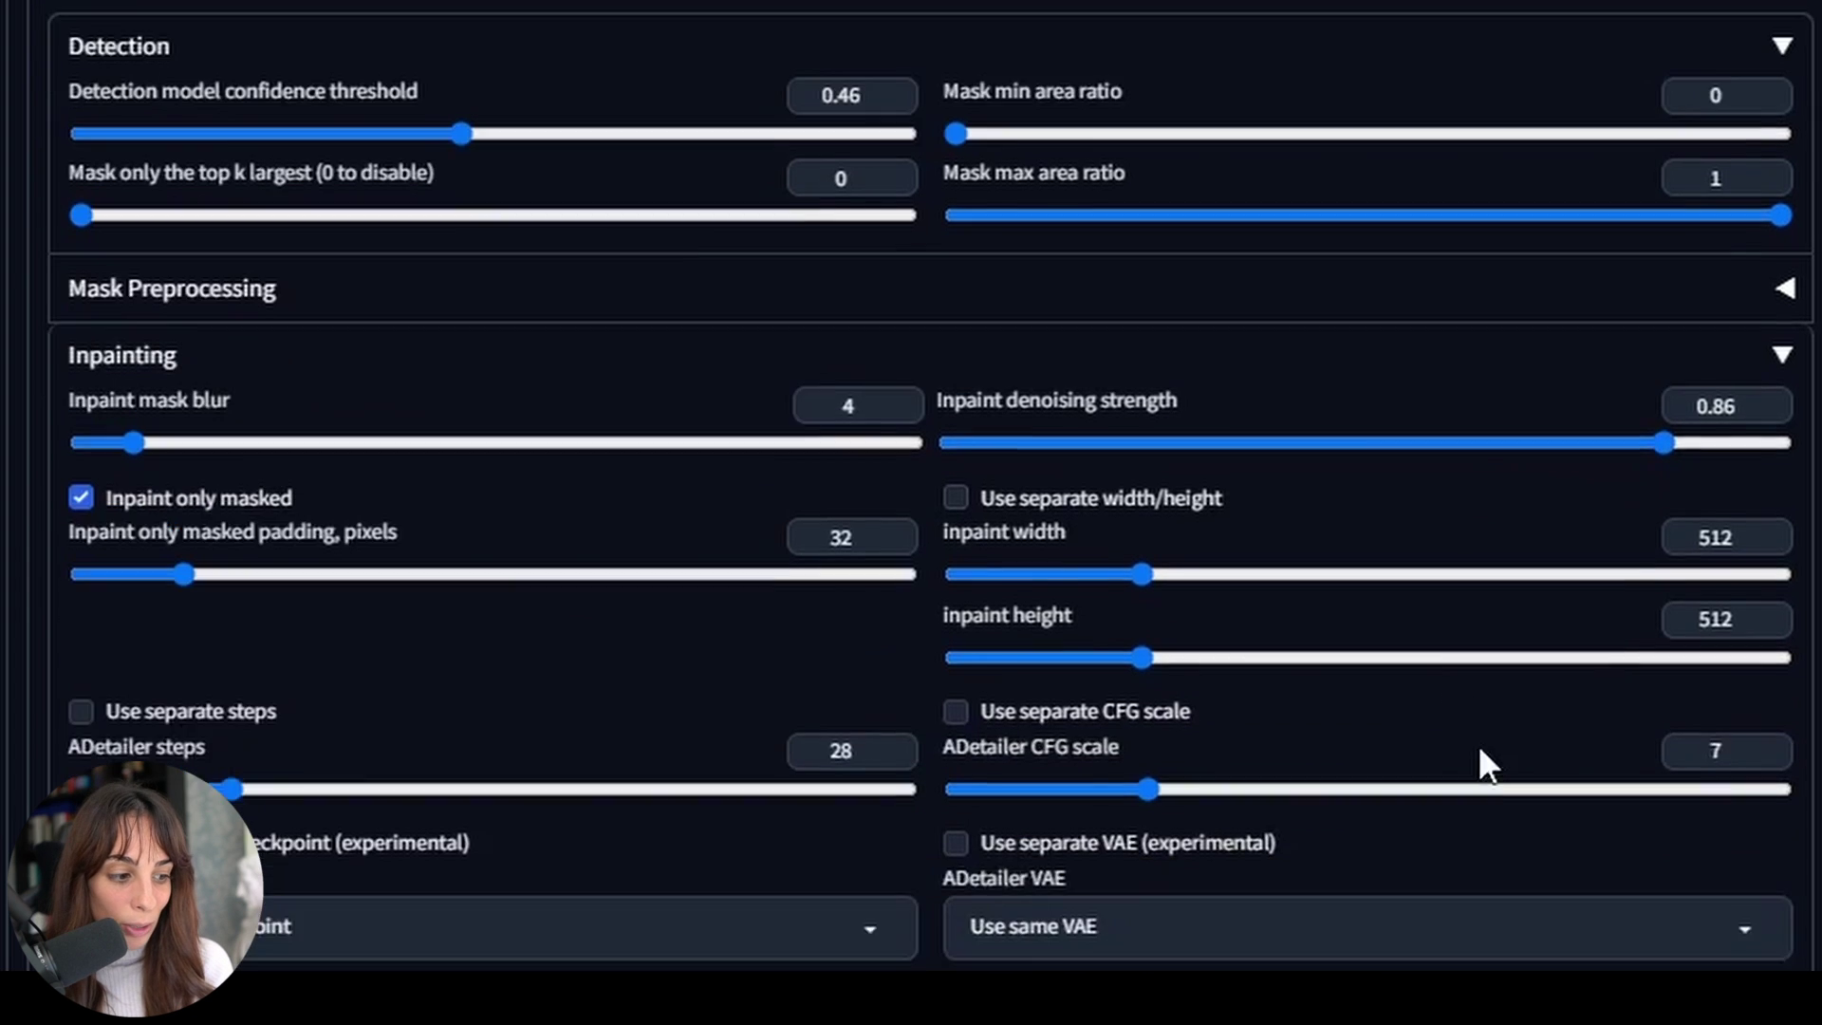
scroll(1590, 721, down, 4)
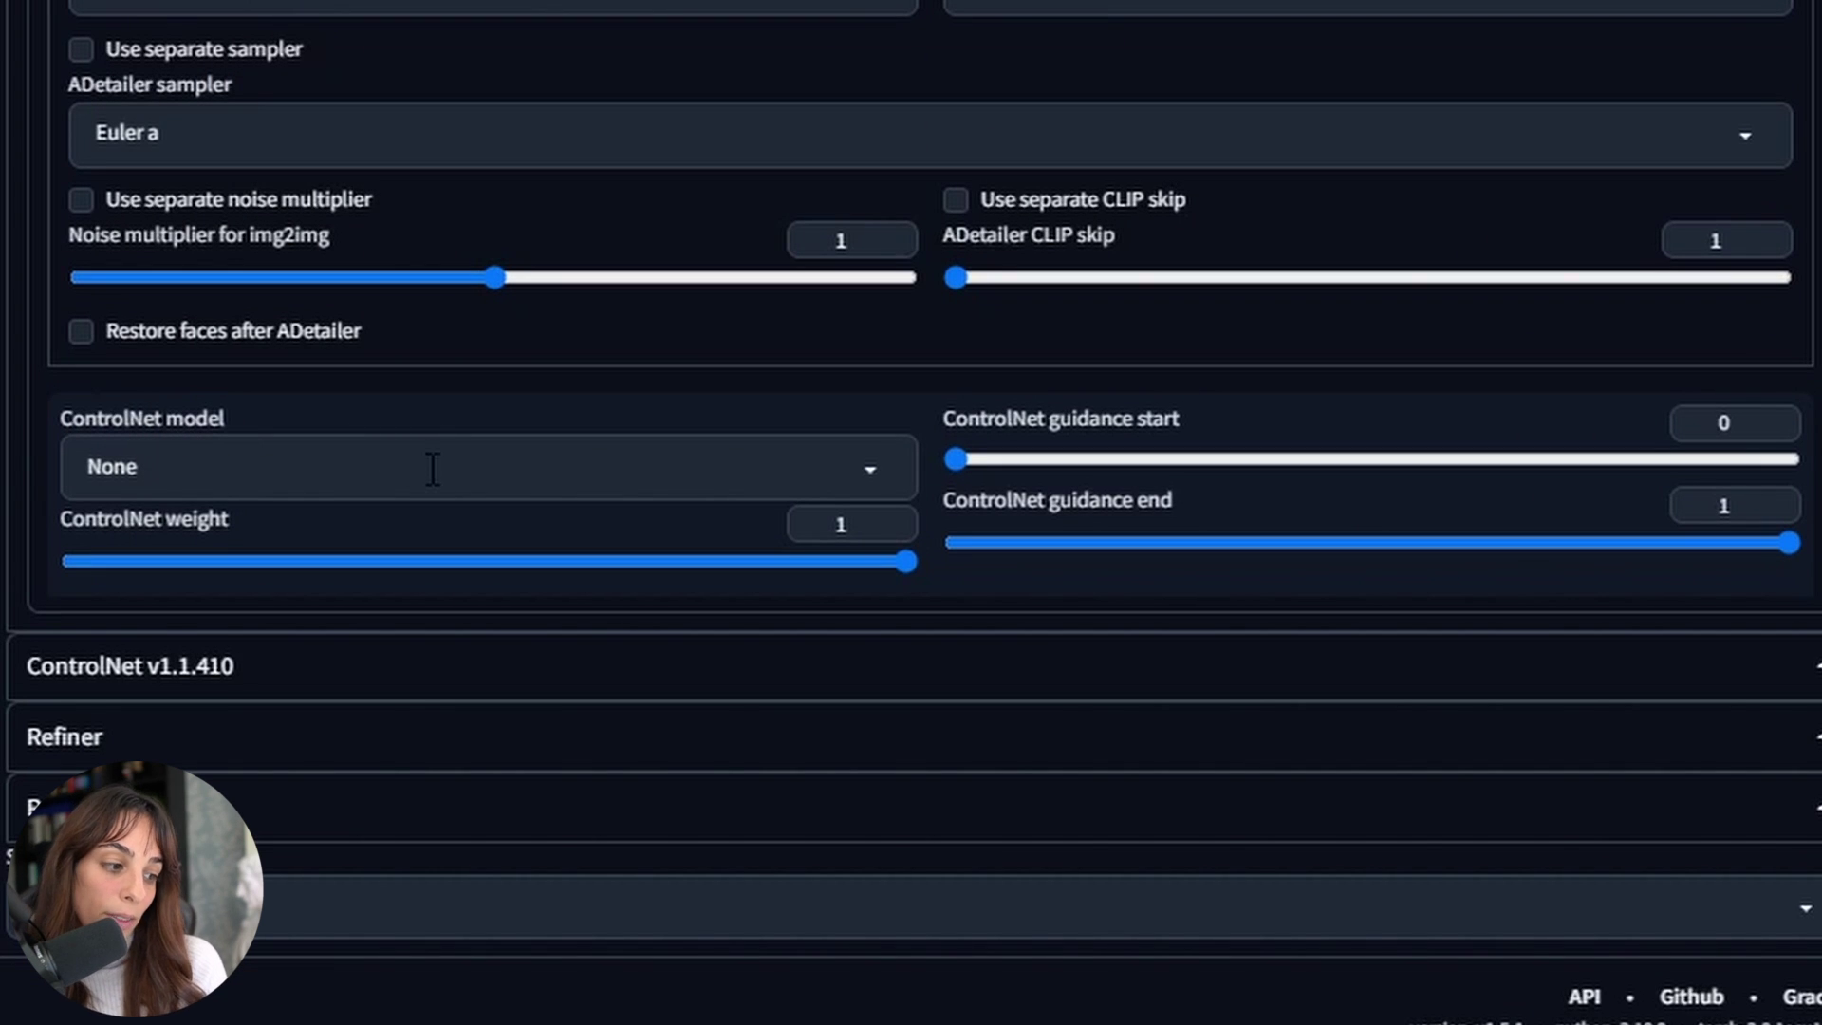
click(245, 460)
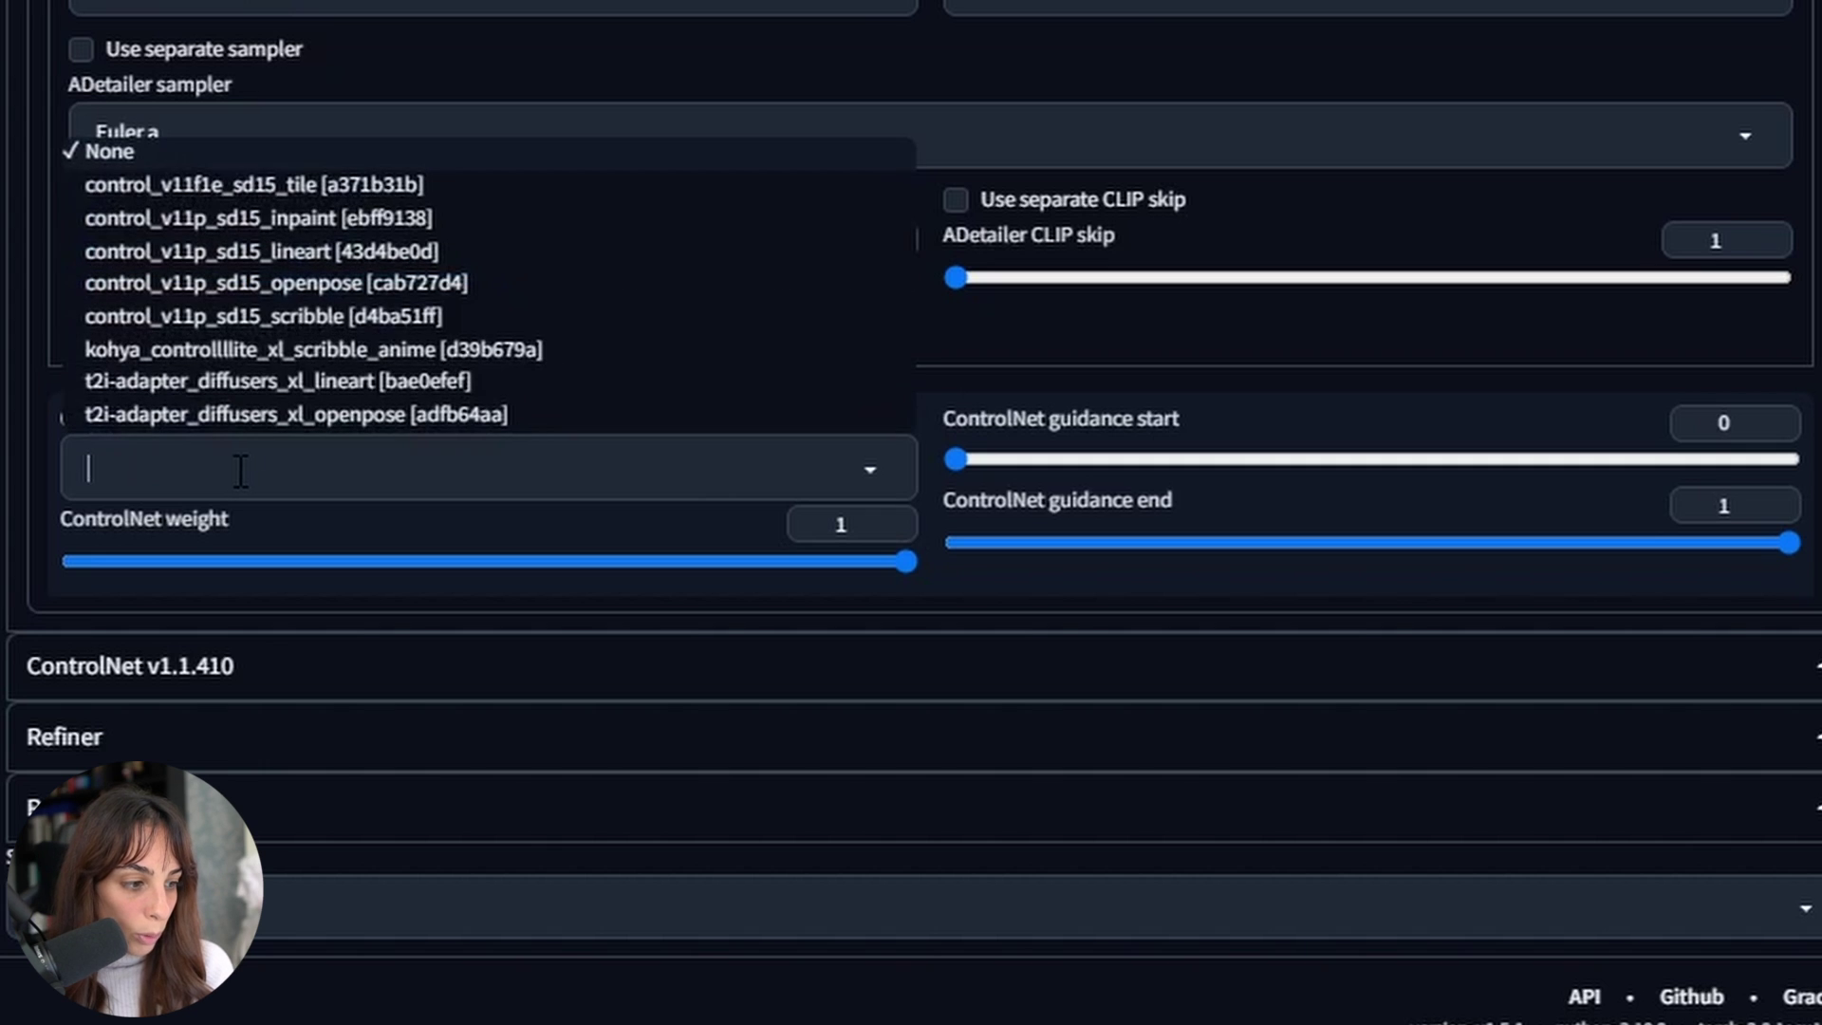
click(285, 252)
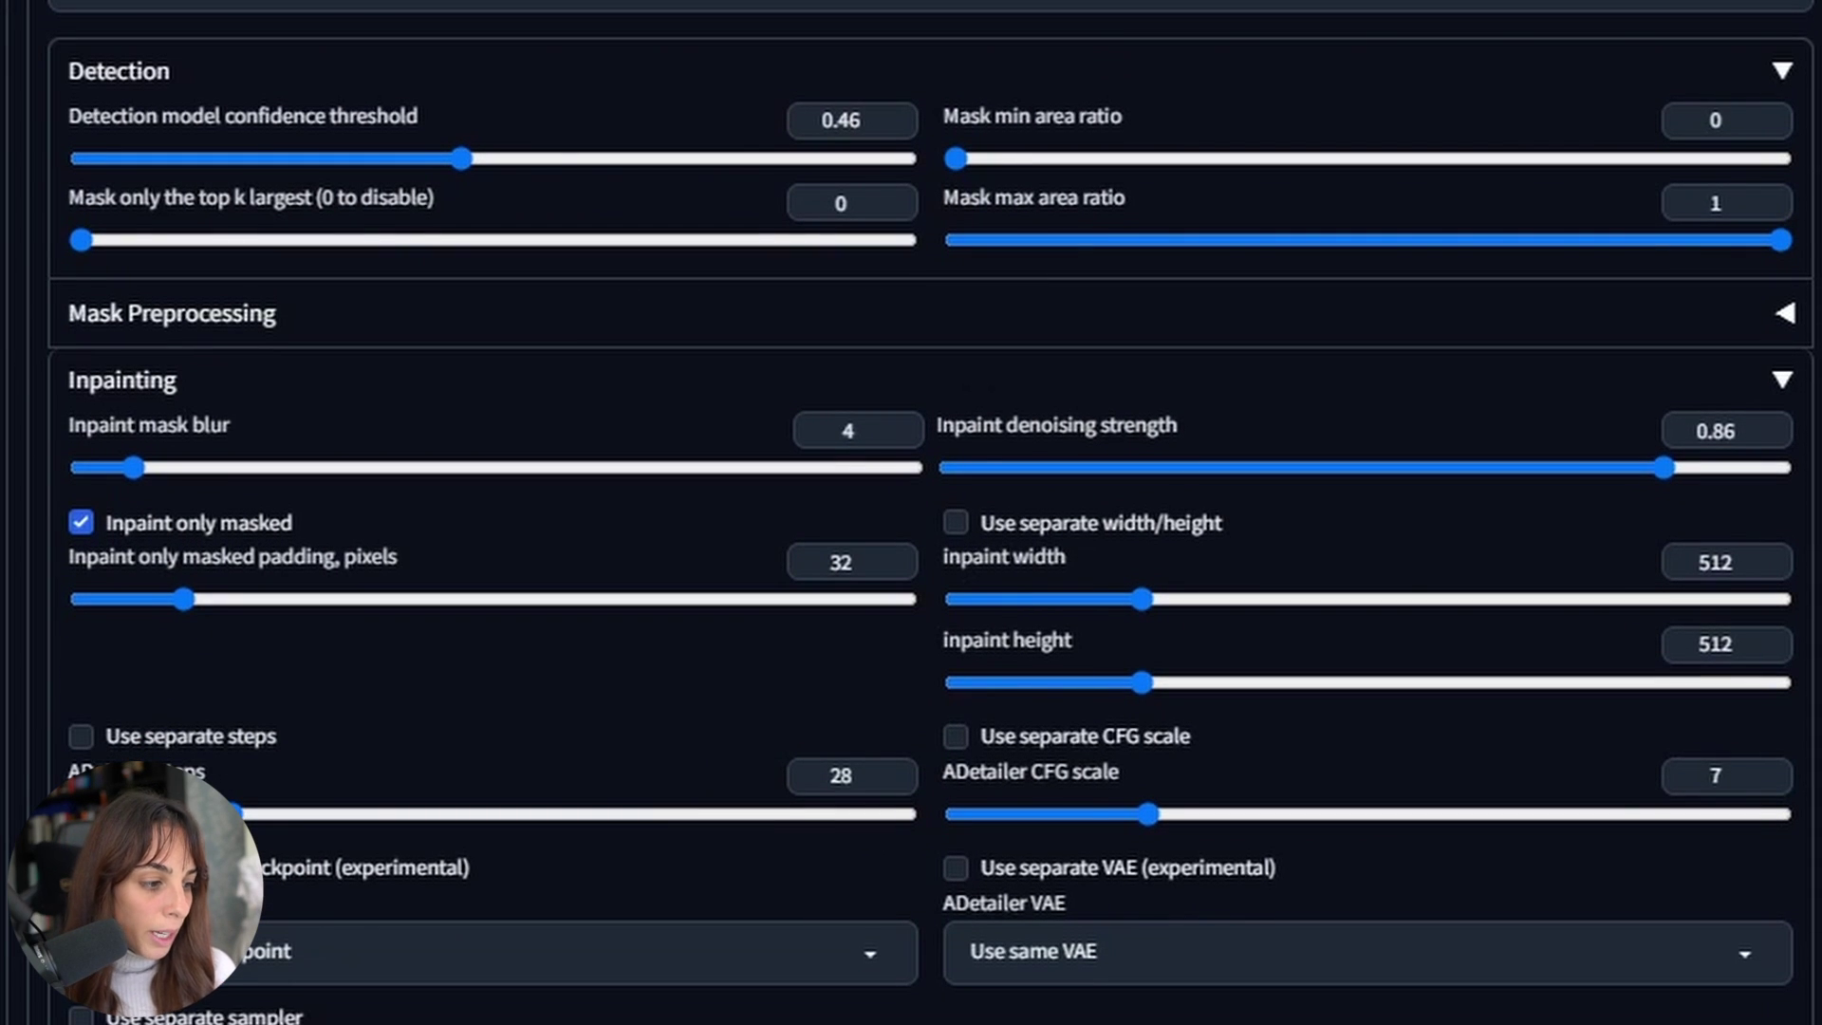
click(95, 330)
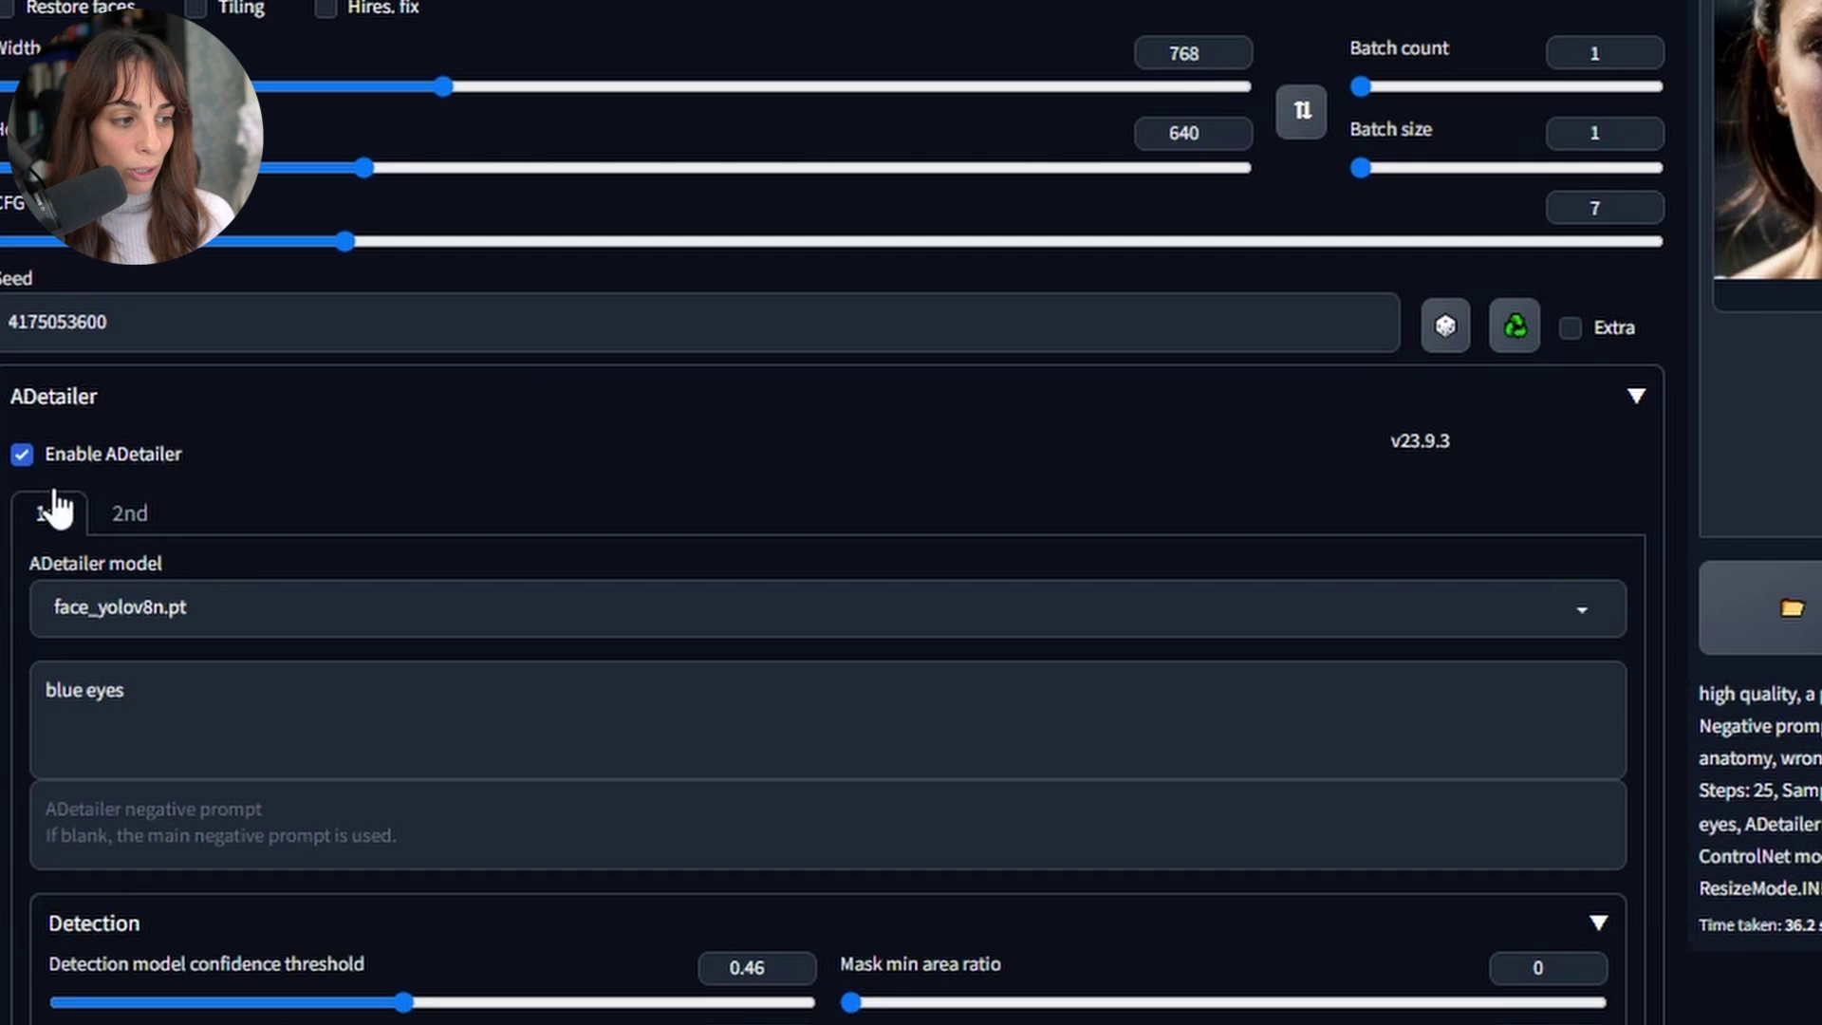
Set the model of ADetailer's second detection unit to hand_yolov8n.pt
click(128, 517)
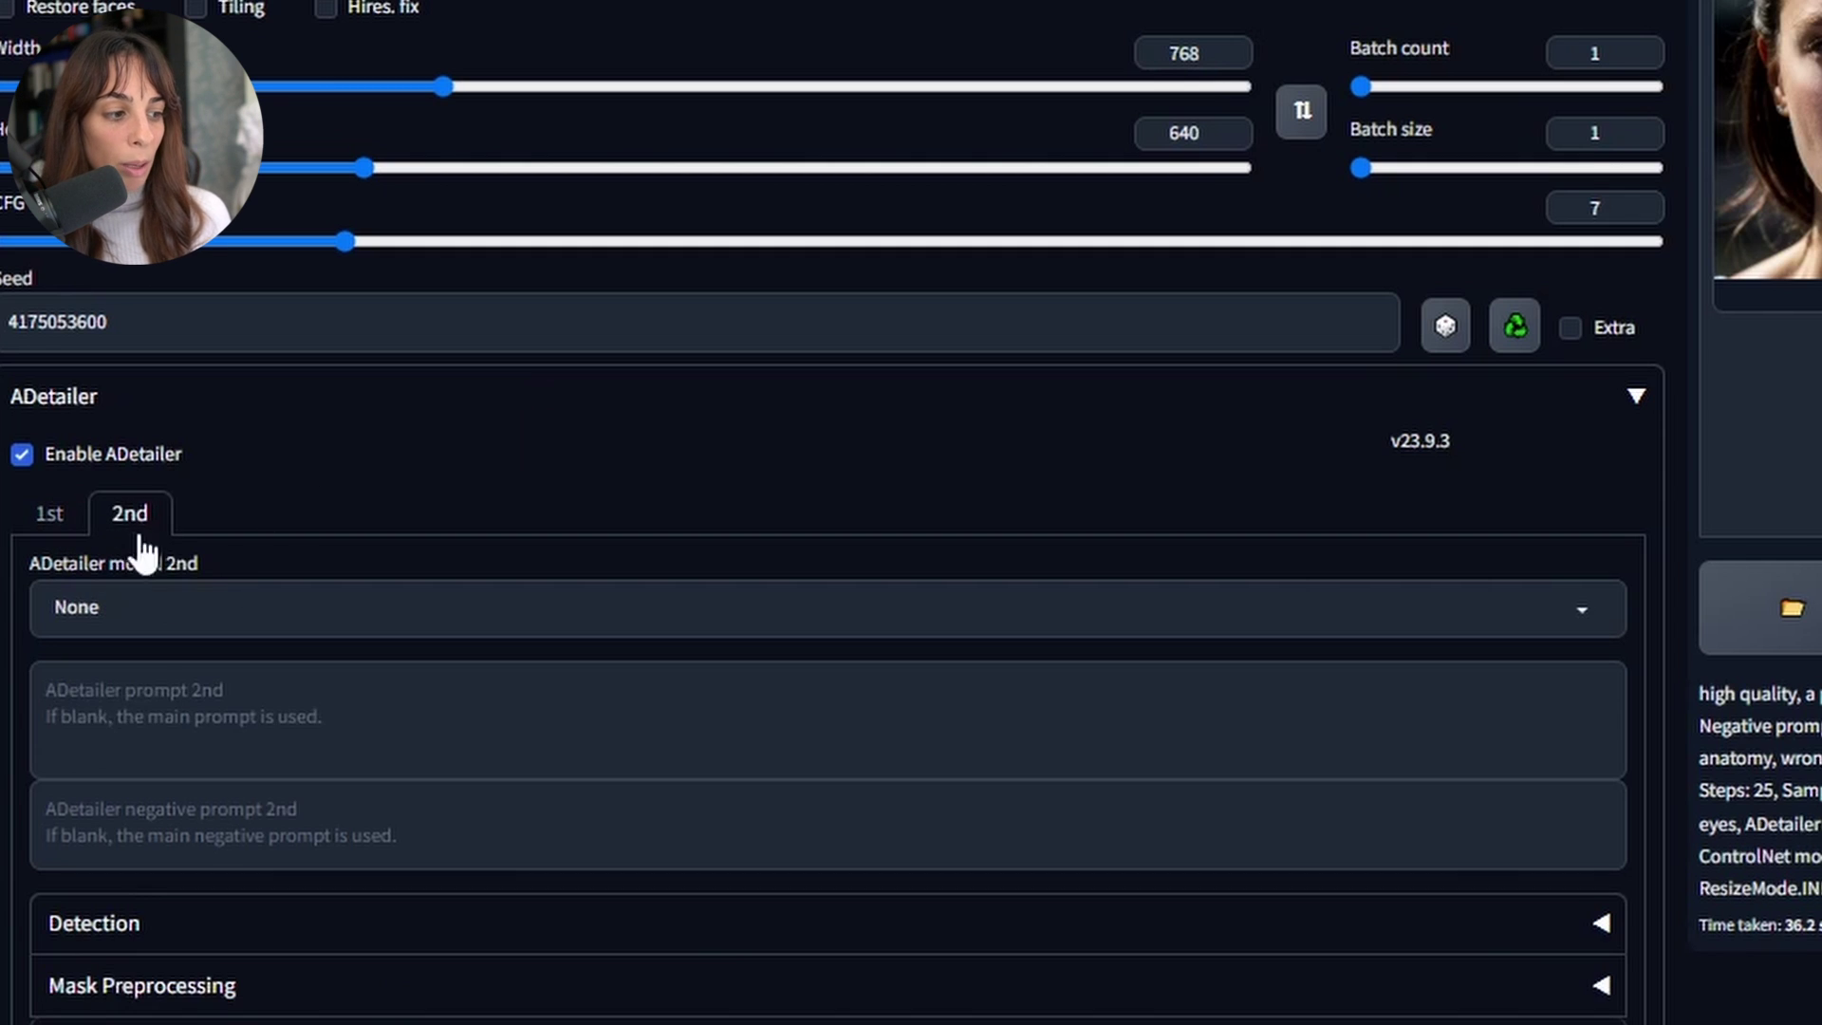
click(46, 517)
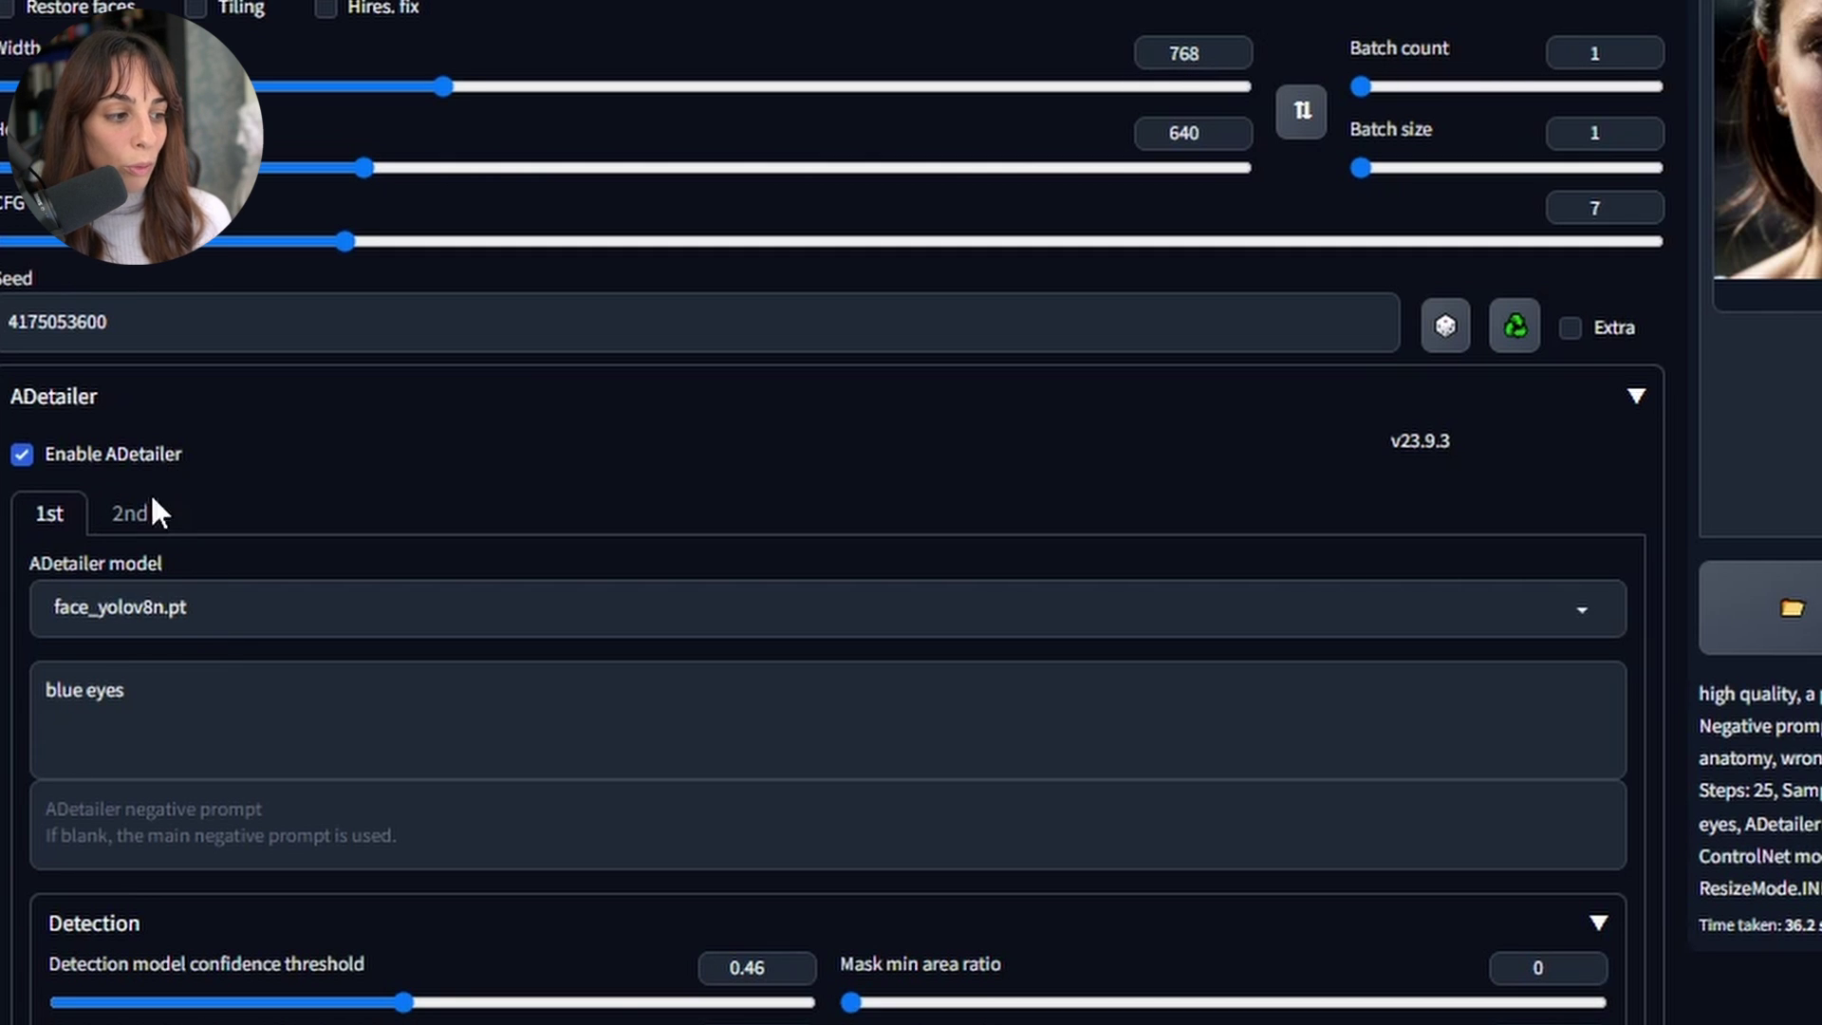
click(152, 528)
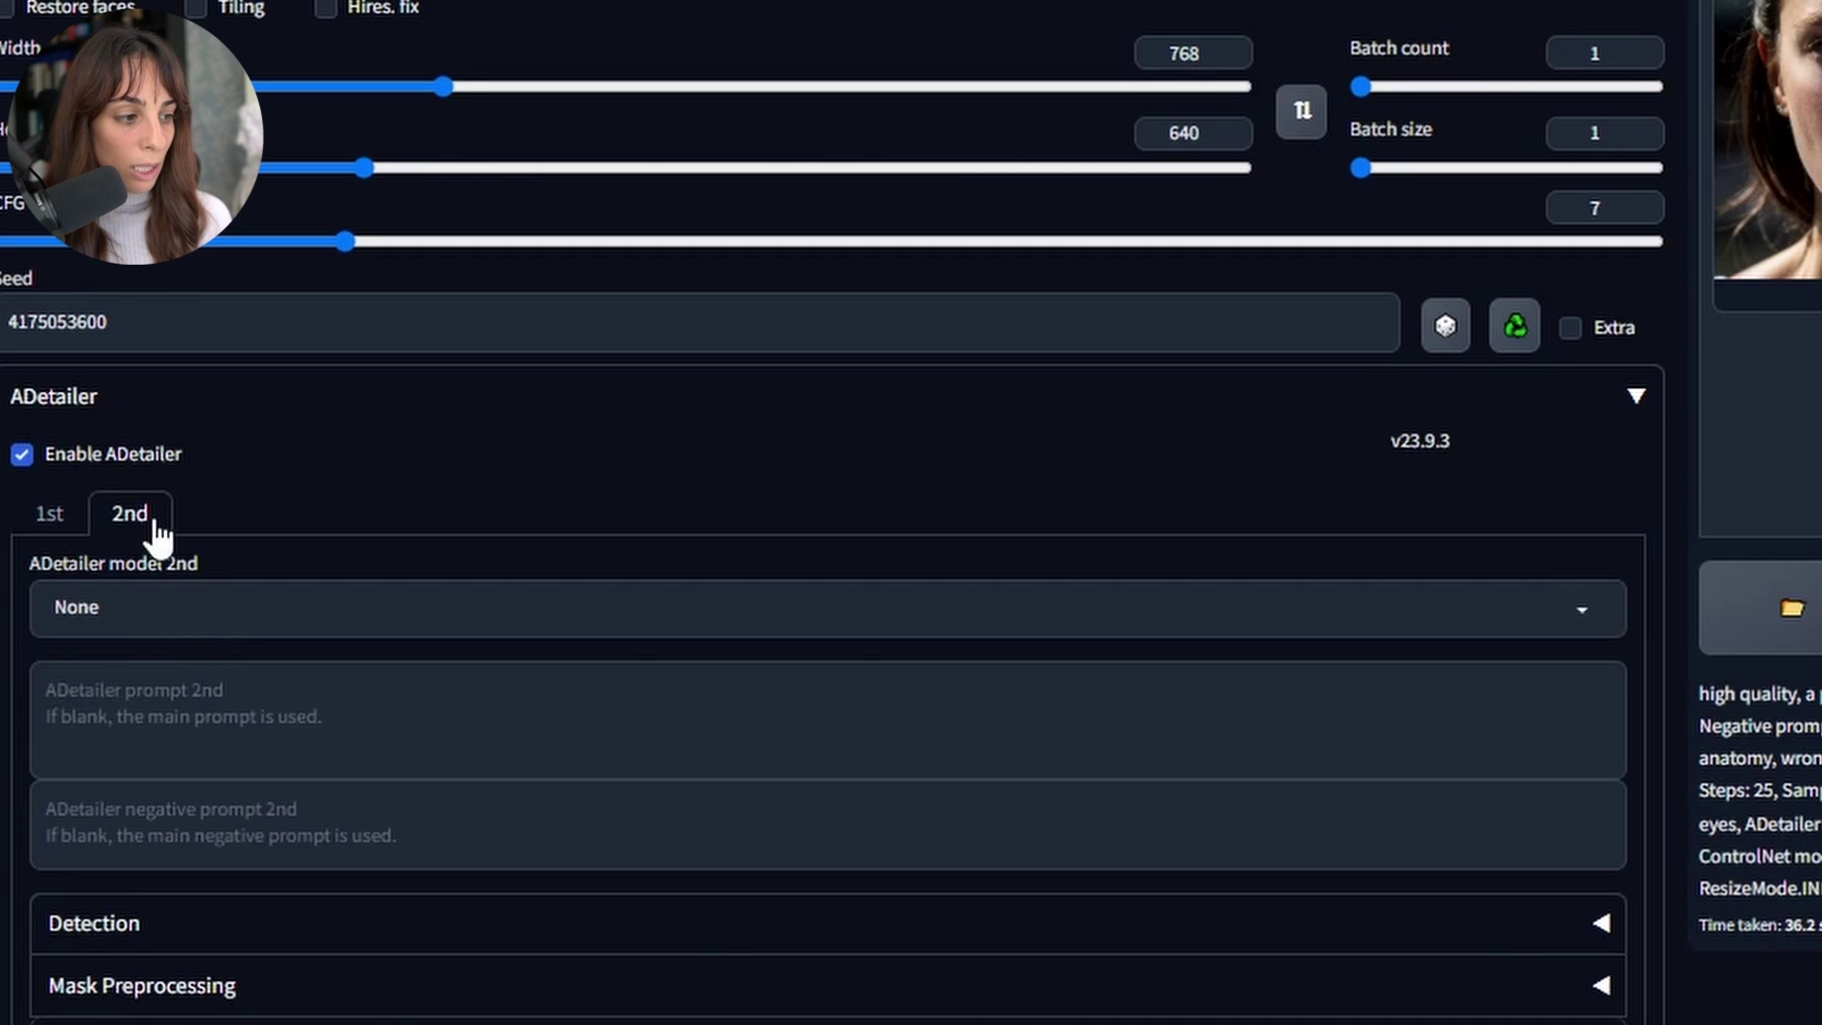
click(147, 608)
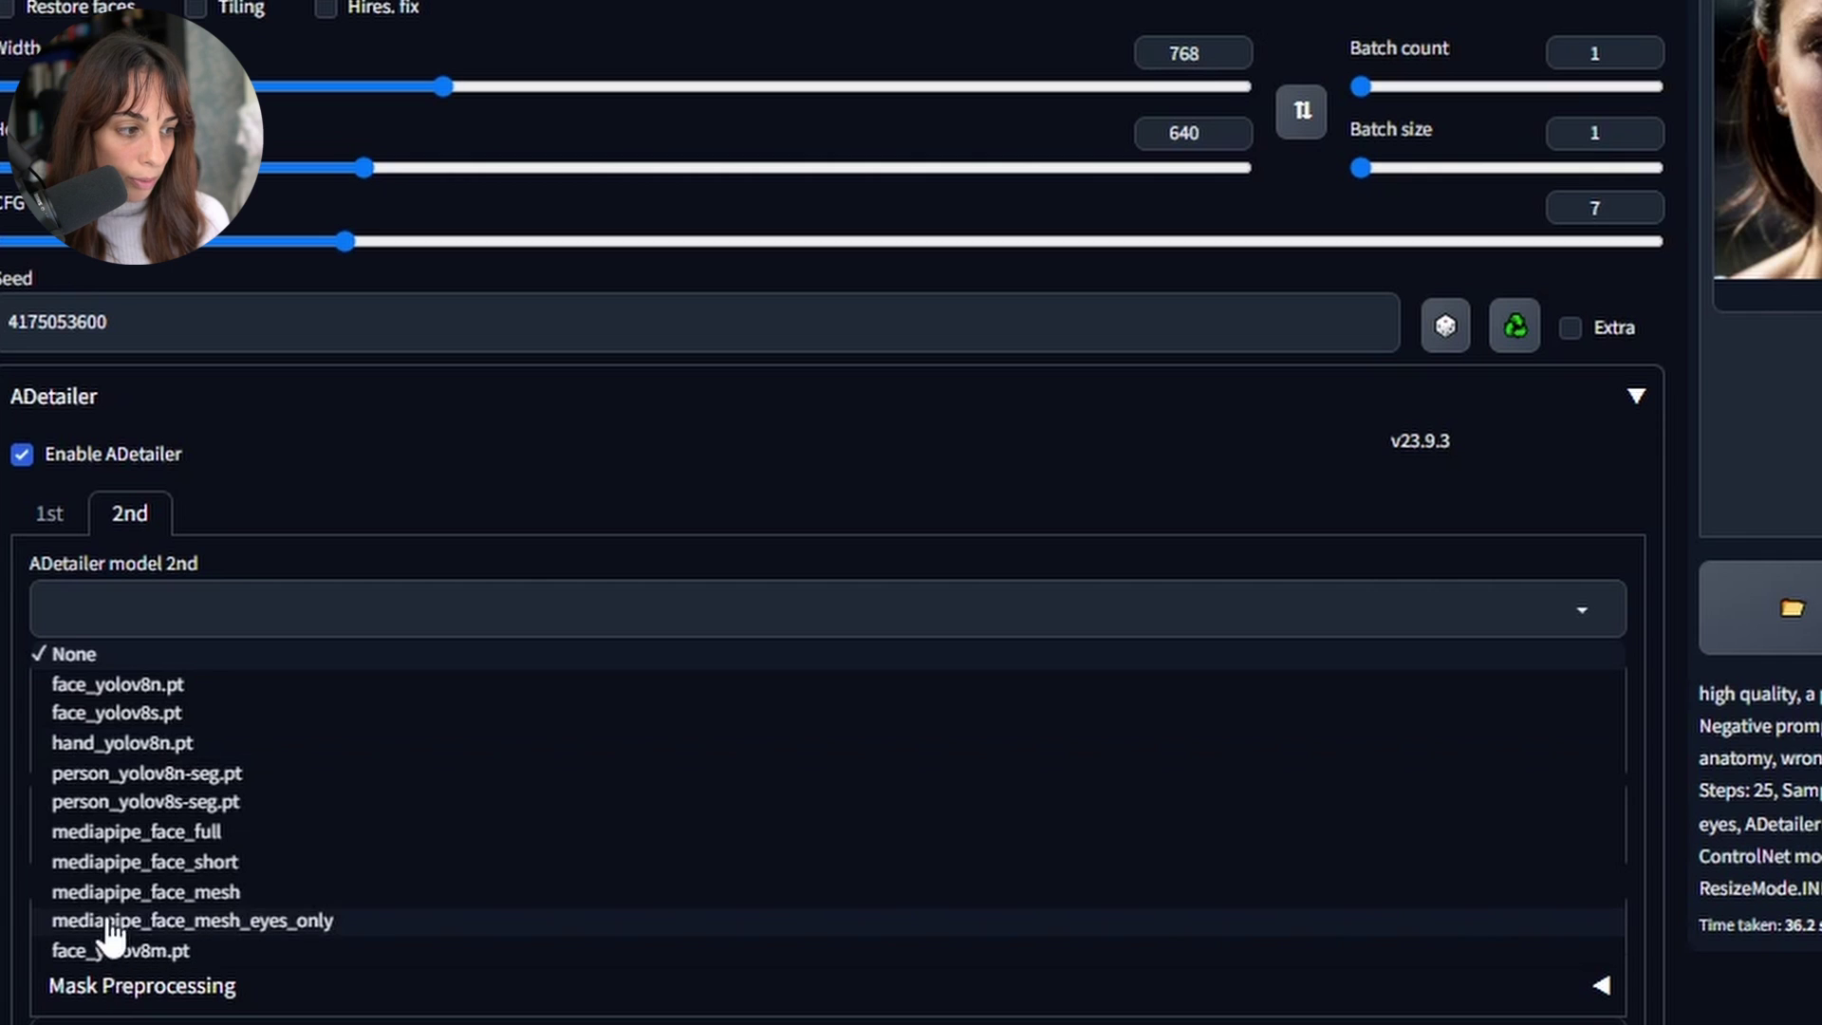
click(121, 744)
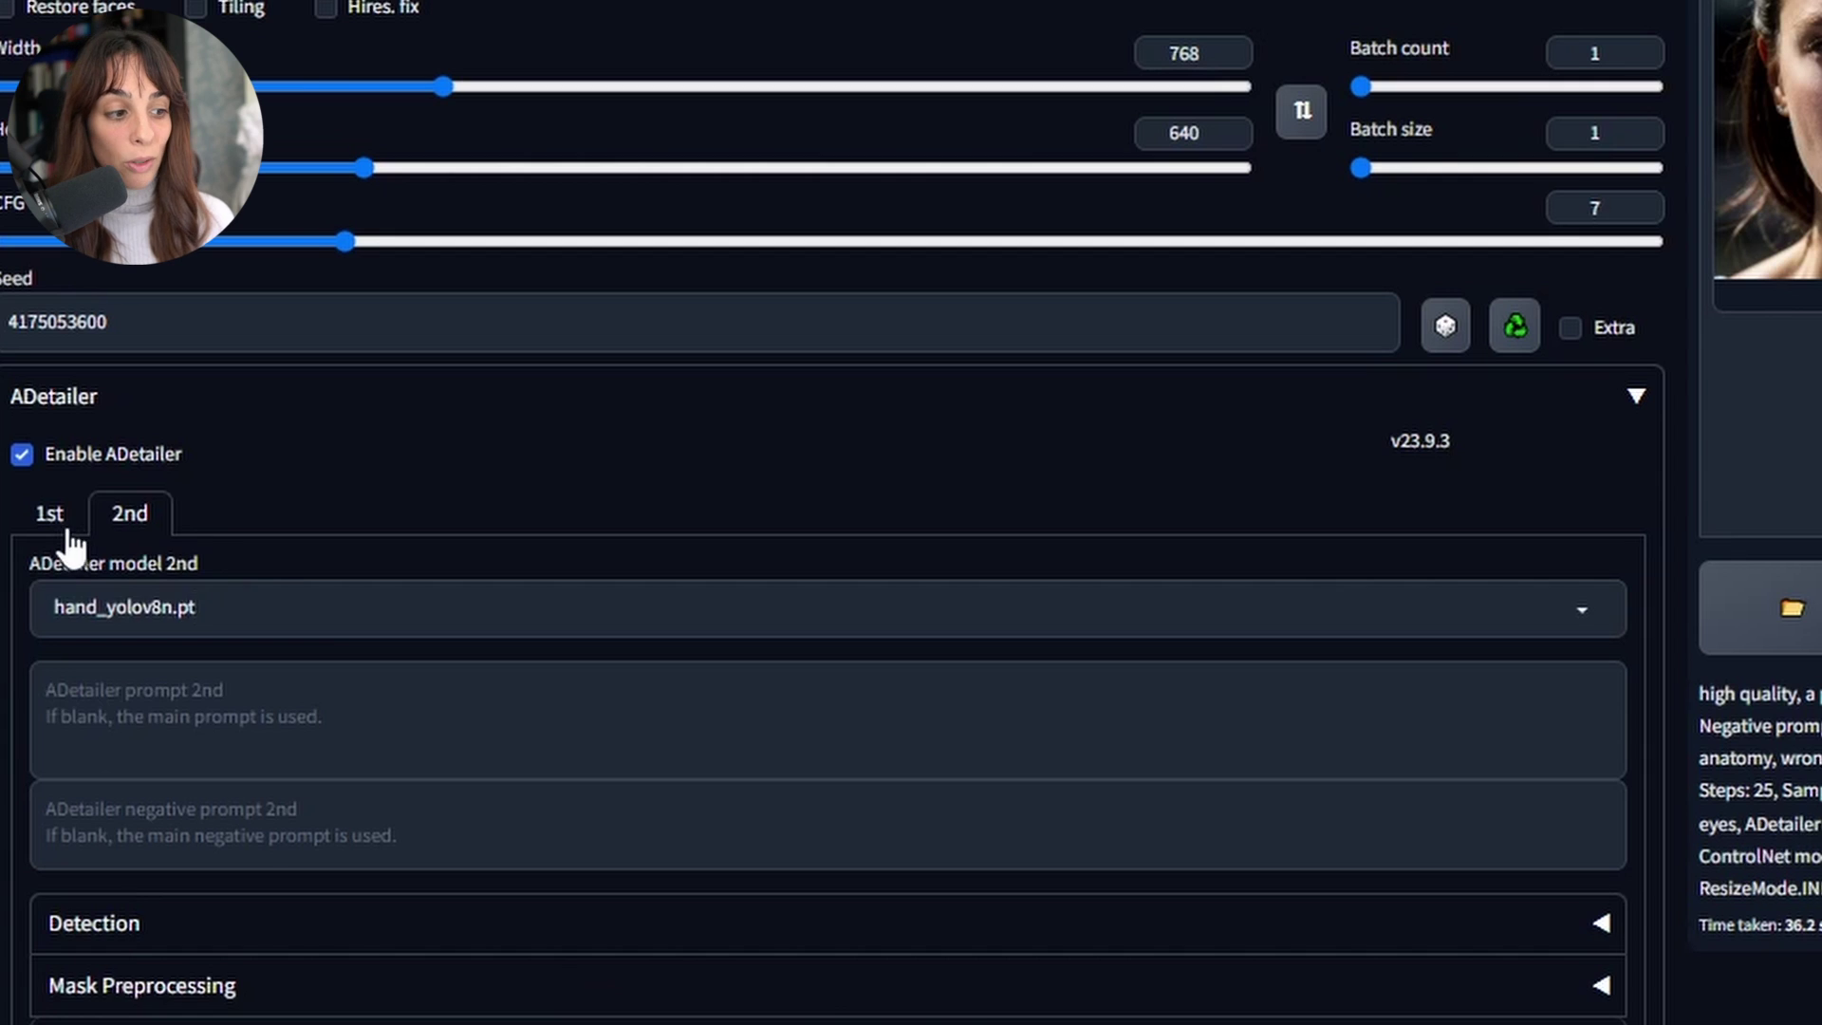
Compare the model and prompt settings of ADetailer's first and second detection units
click(50, 513)
click(137, 518)
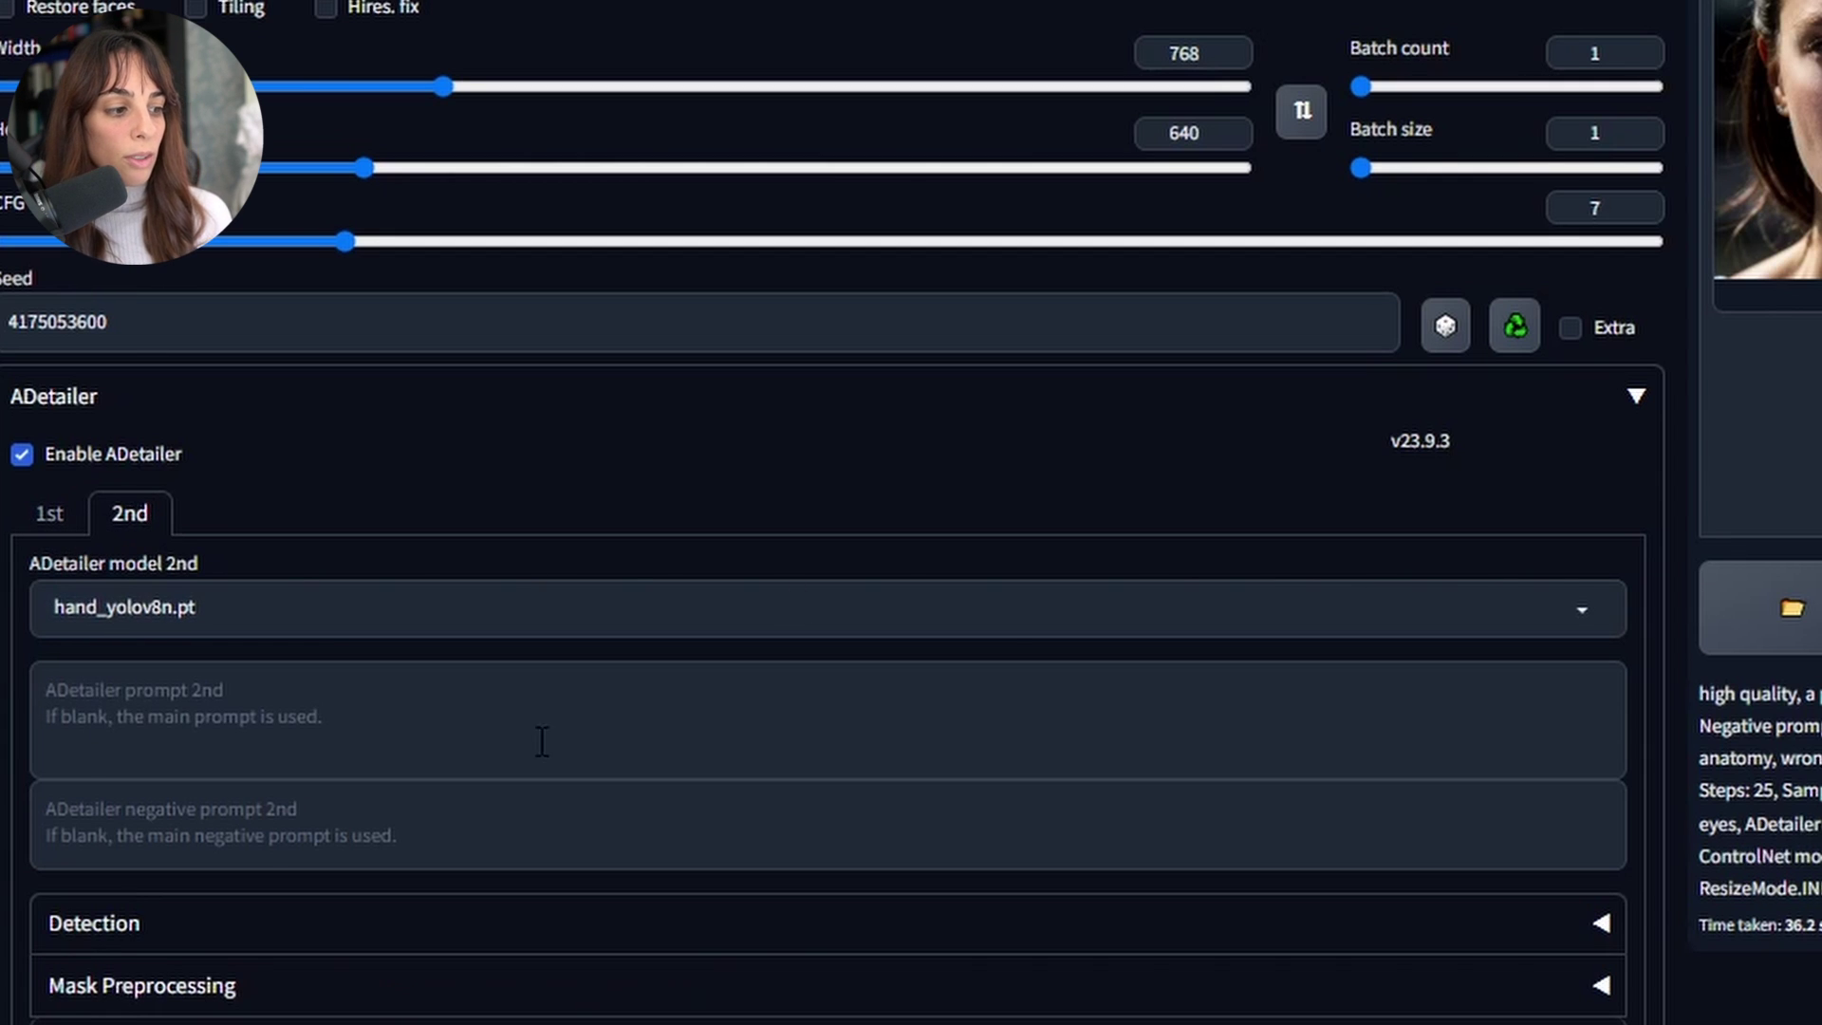
click(55, 513)
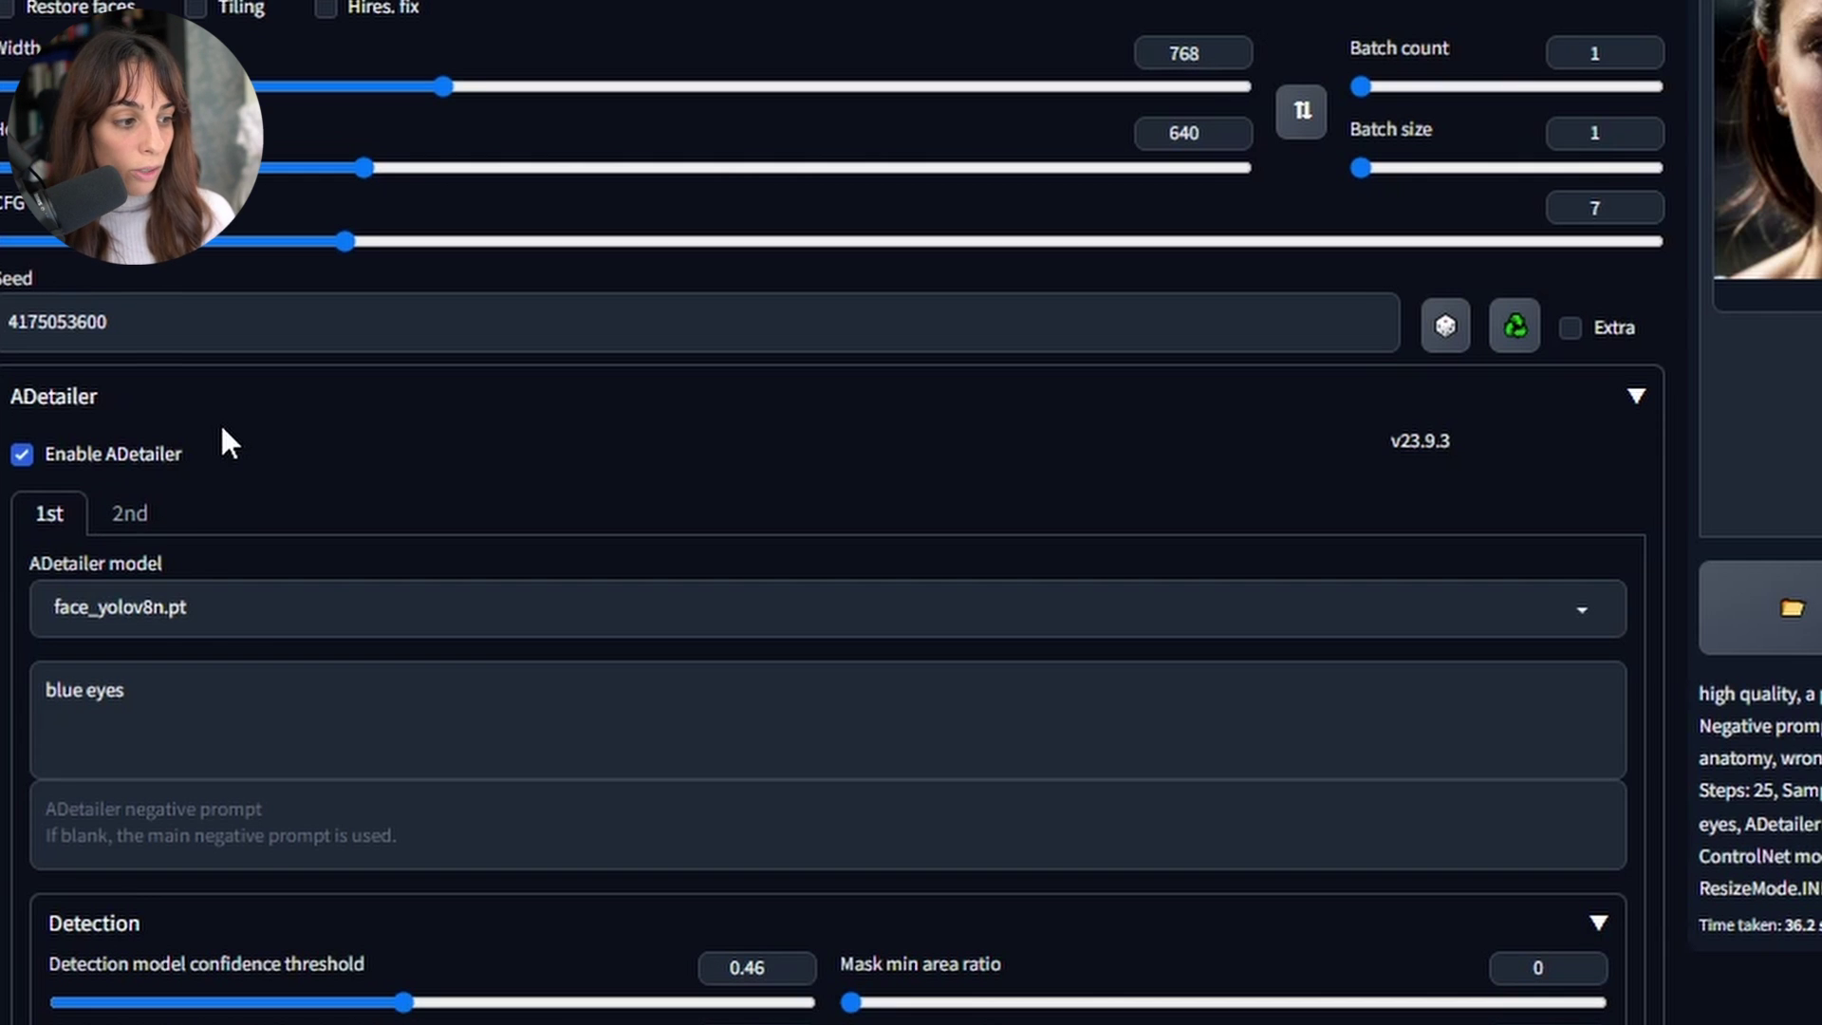
scroll(114, 569, up, 1)
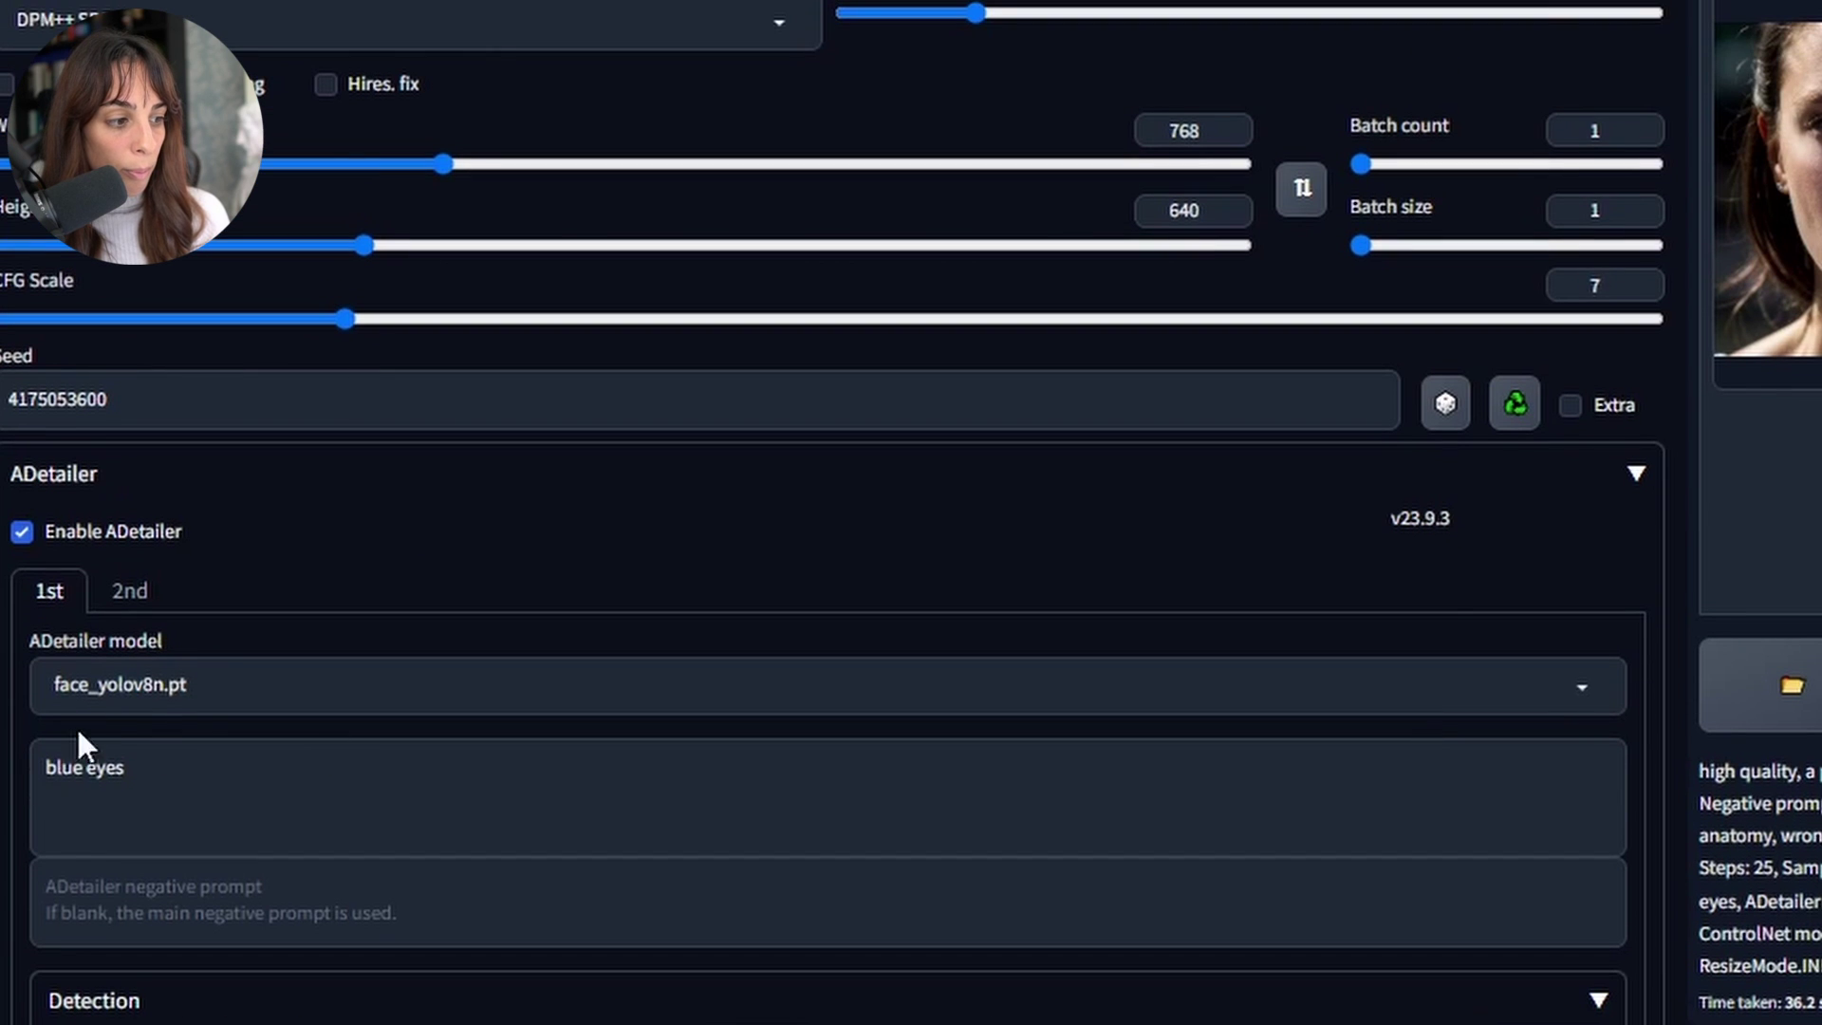
click(110, 598)
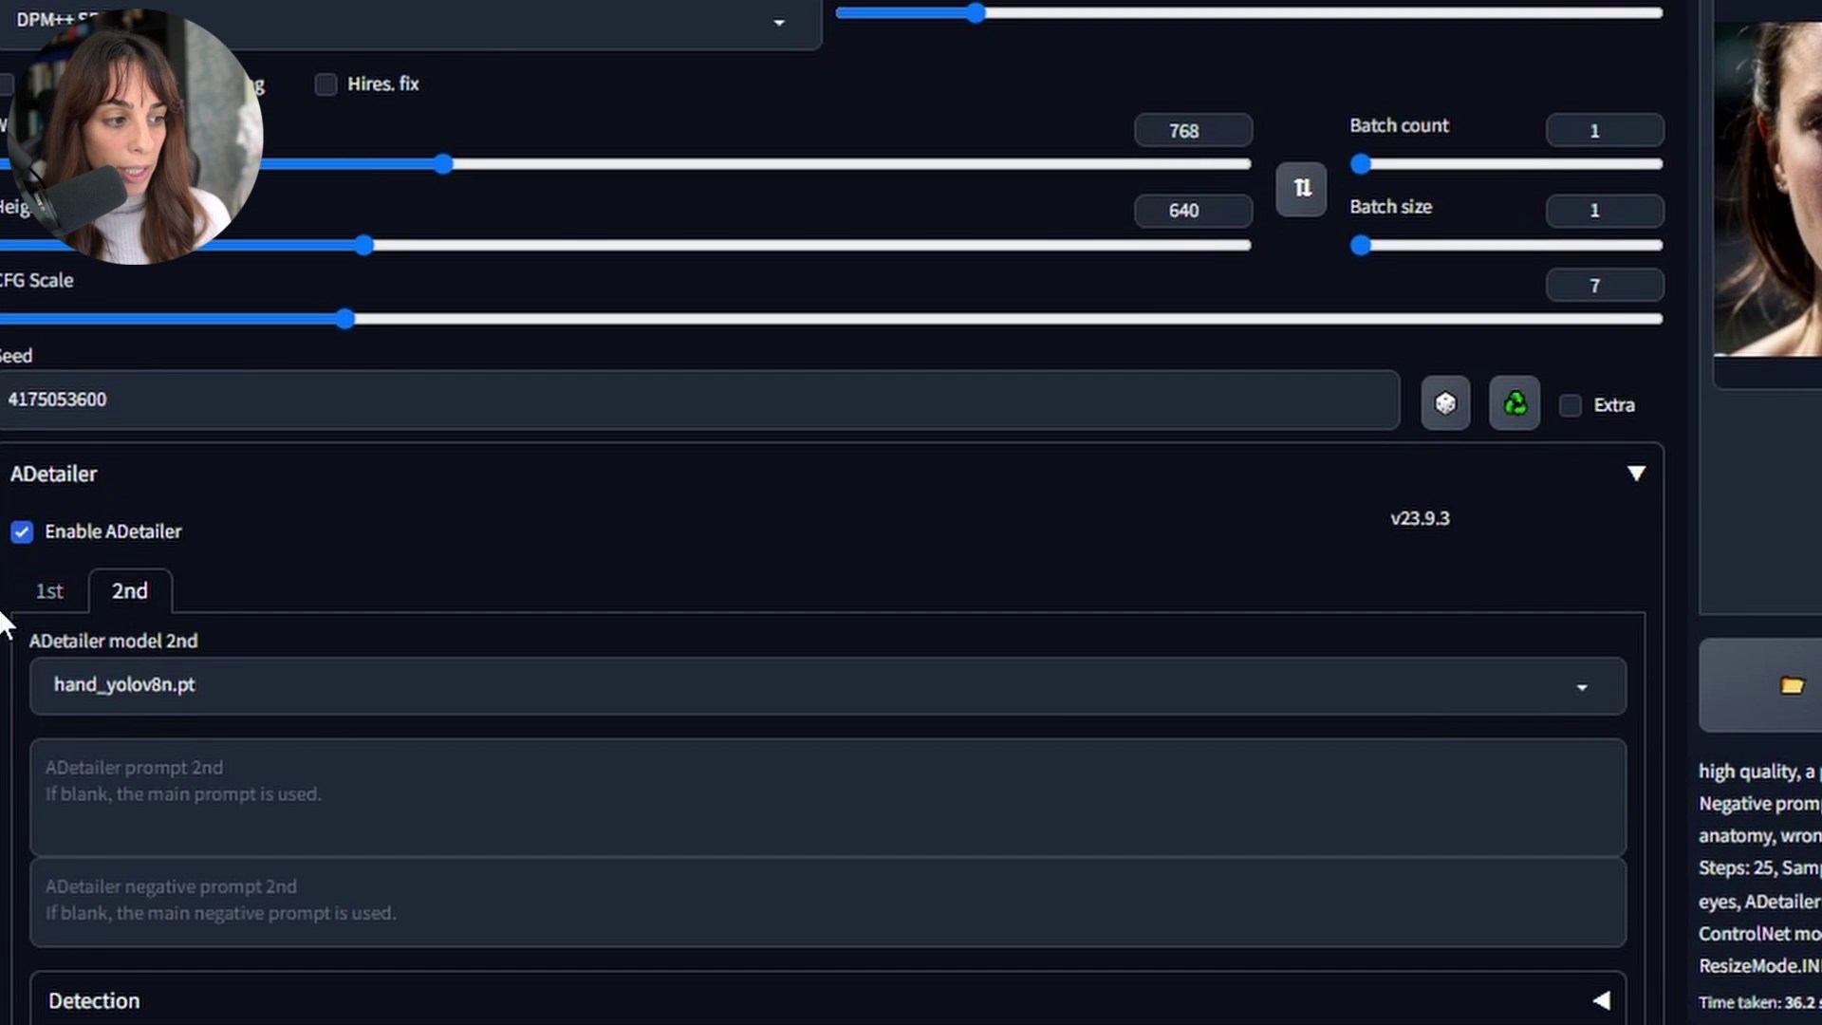
click(48, 594)
click(128, 598)
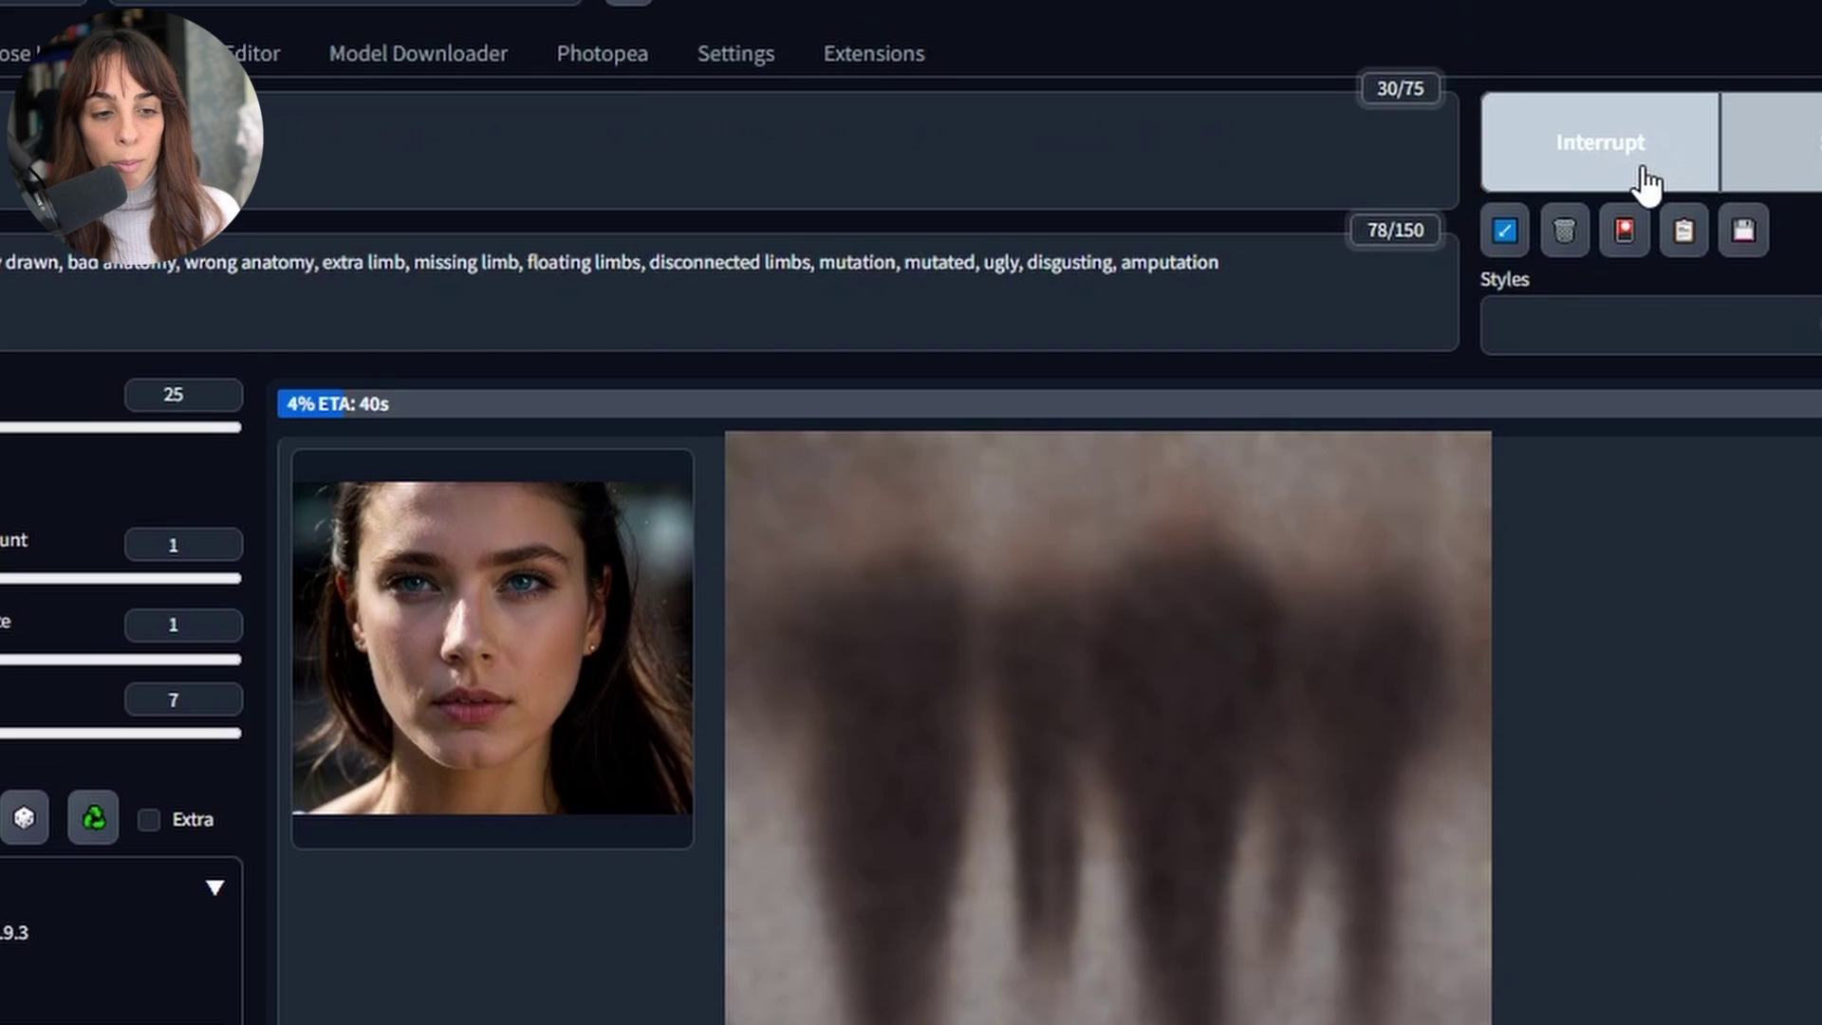